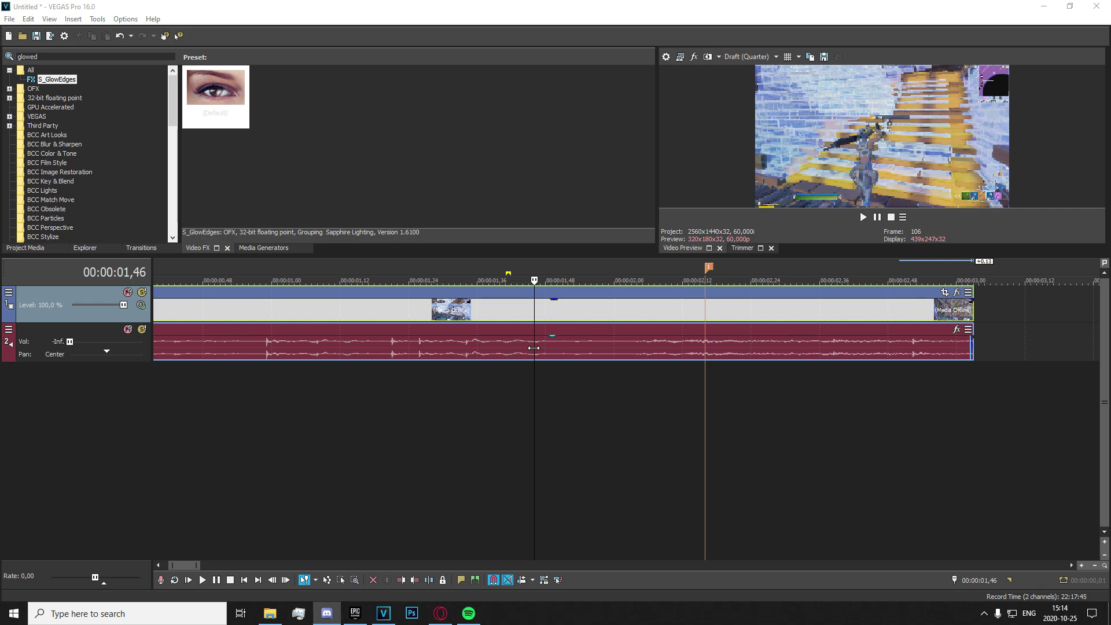
# - Split the gameplay clip and its audio at 00:00:01,46, thirty frames before the marker
pyautogui.click(705, 308)
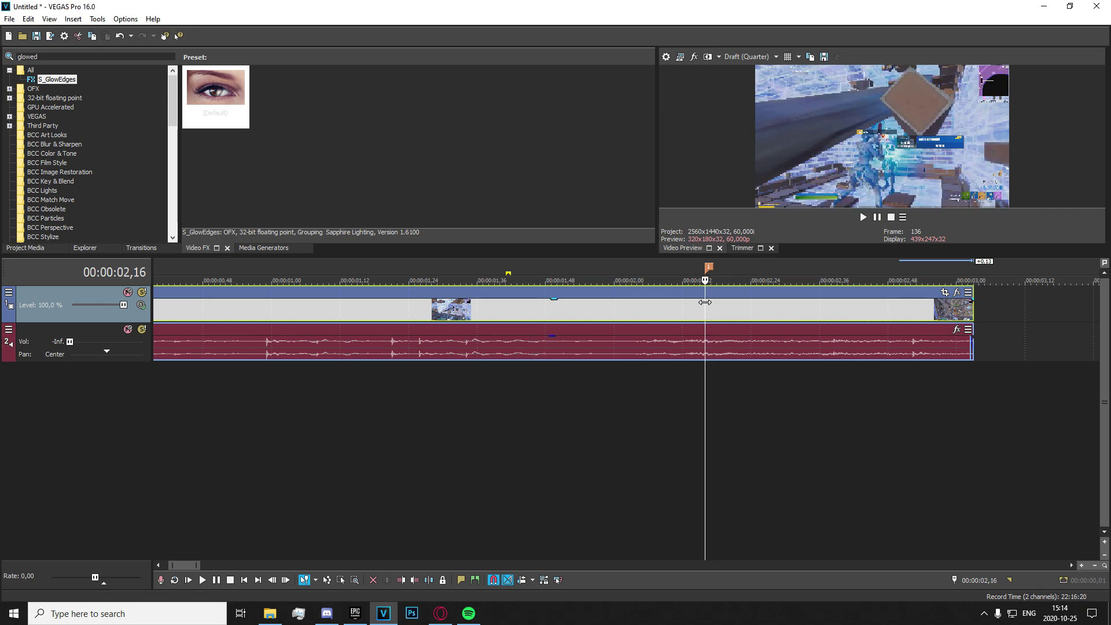
pyautogui.scroll(1, 639, 322)
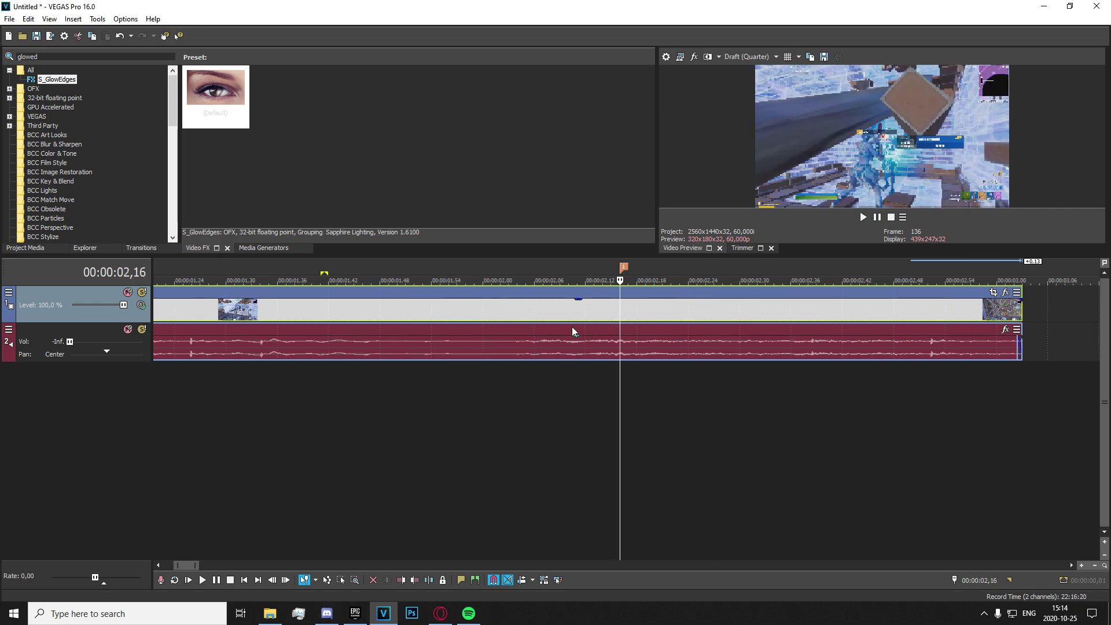
pyautogui.click(482, 314)
pyautogui.click(440, 311)
pyautogui.click(386, 312)
pyautogui.press('Left')
pyautogui.press('Left')
pyautogui.press('Left')
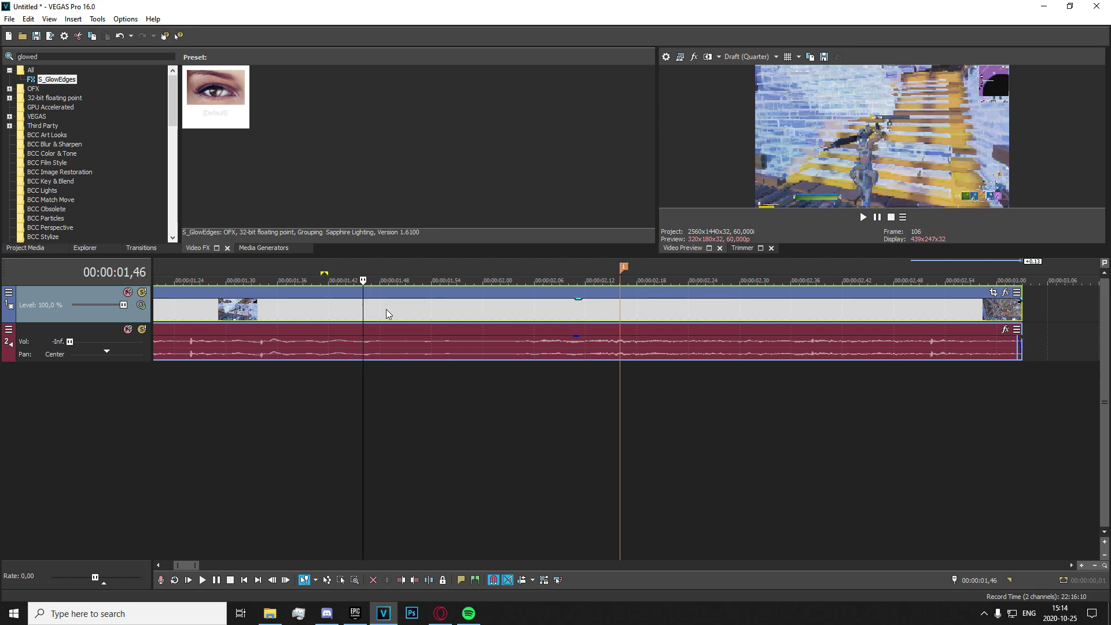
pyautogui.scroll(-4, 672, 356)
pyautogui.press('s')
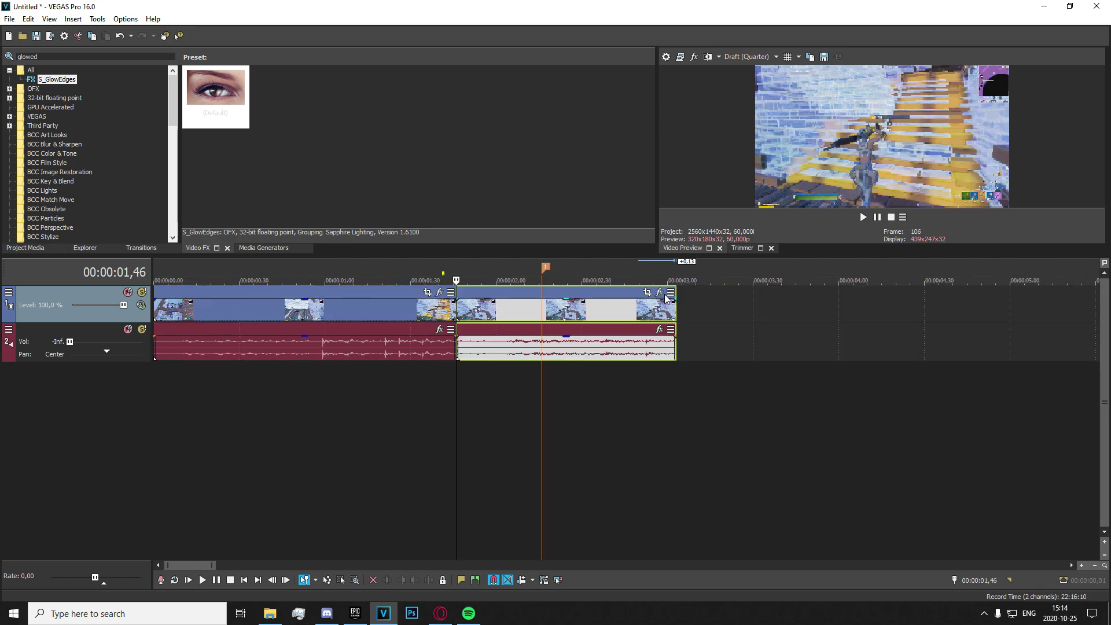
# - Add the Dignal Twixtor filter package to the second clip segment and close its effect settings
pyautogui.click(657, 292)
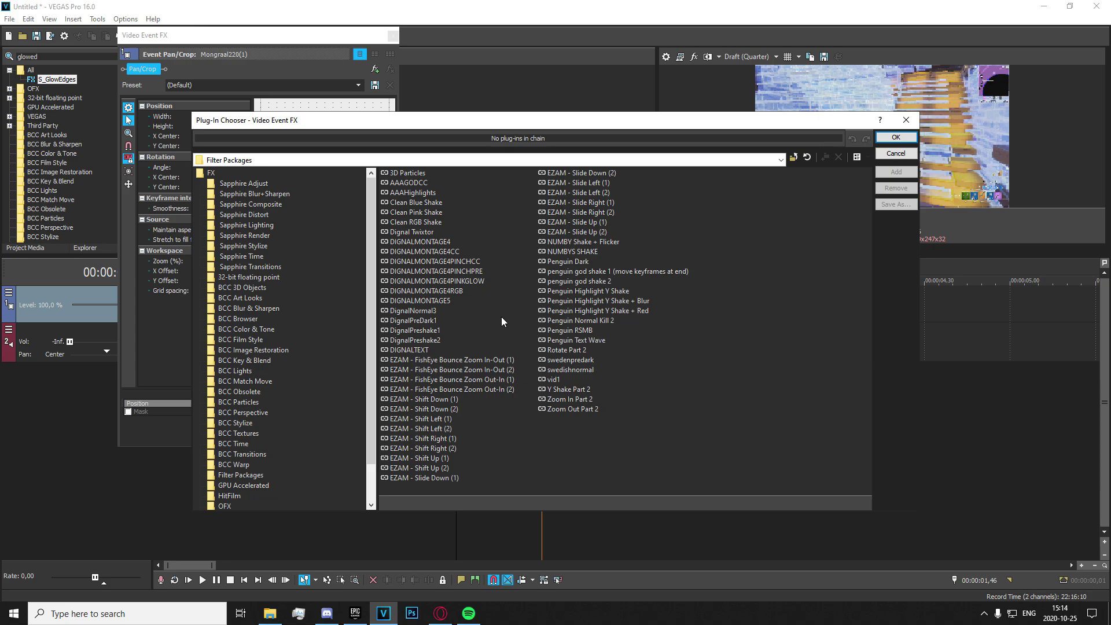
pyautogui.click(421, 235)
pyautogui.click(895, 172)
pyautogui.click(887, 140)
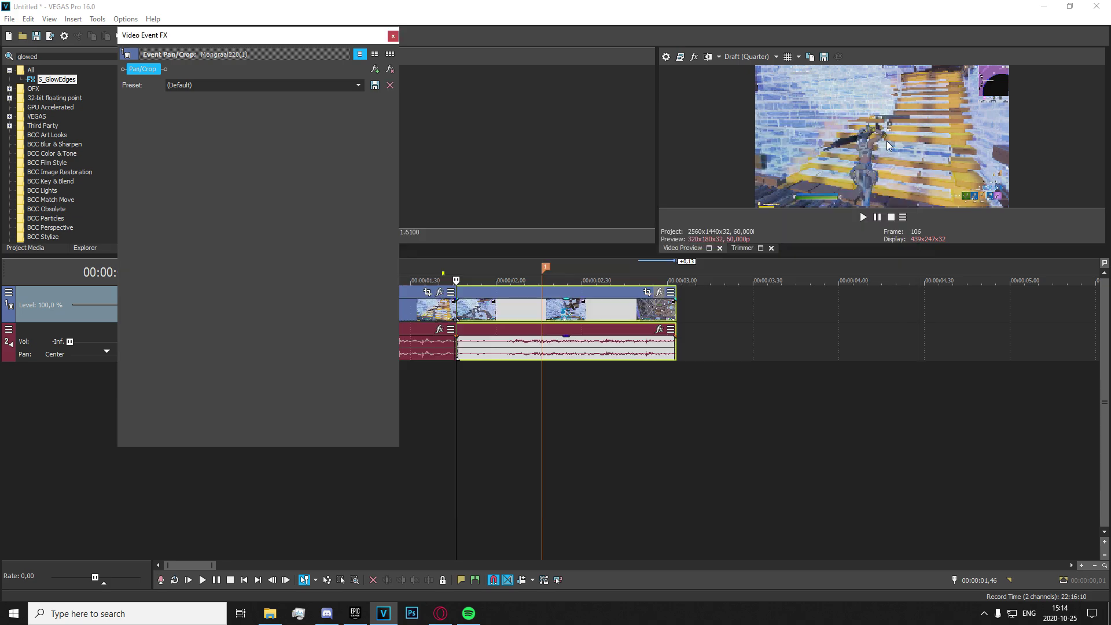
pyautogui.click(392, 37)
# - Play the region from 00:00:01,19 to 00:00:03,10 to check the Twixtor effect, and return to the marker
pyautogui.moveTo(696, 438); pyautogui.dragTo(376, 401)
pyautogui.press('space')
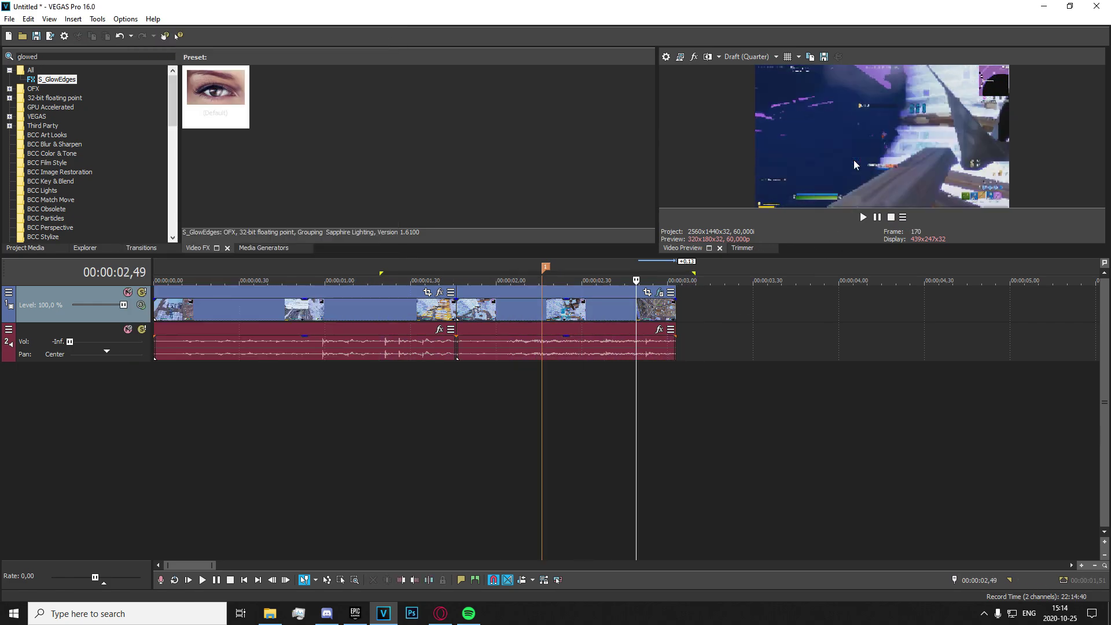
pyautogui.press('space')
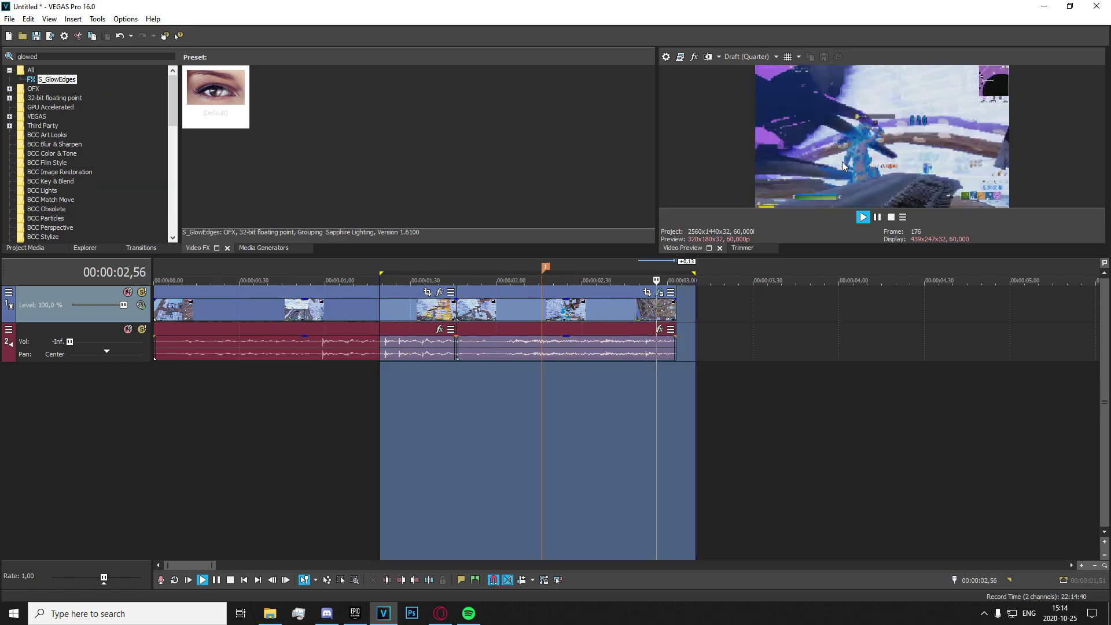
pyautogui.press('space')
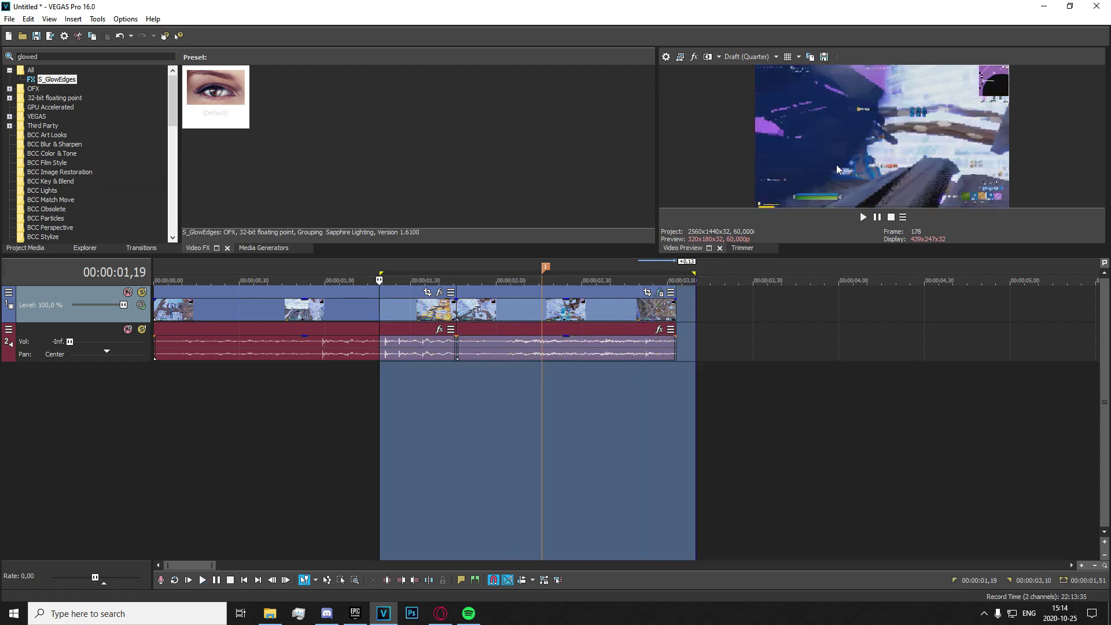
pyautogui.click(530, 387)
pyautogui.click(543, 391)
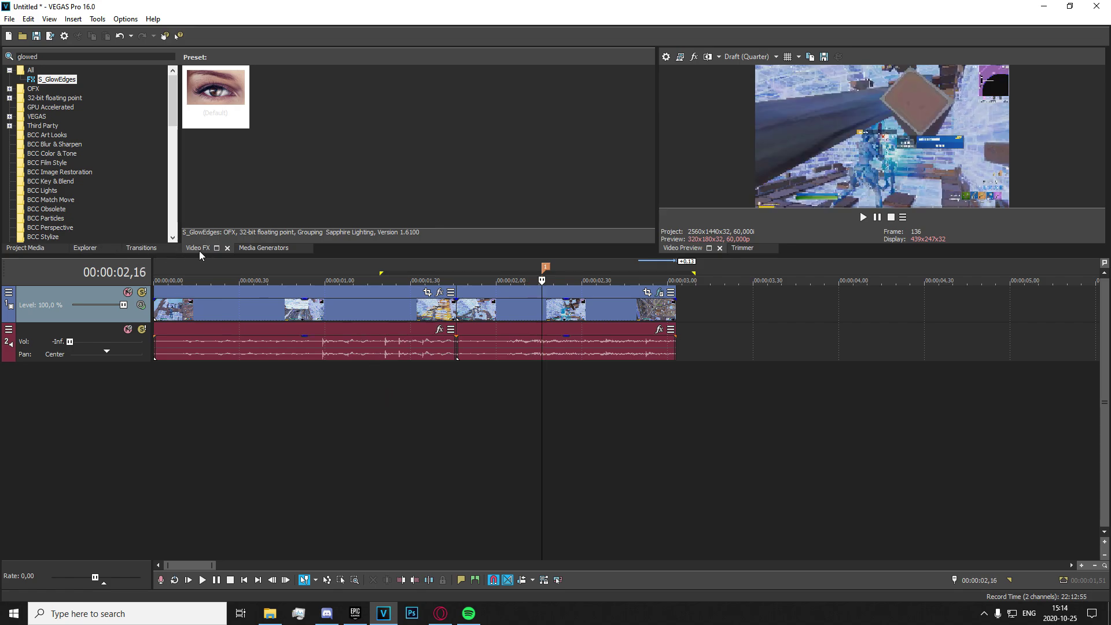
# - Find the S_Tint effect with "tint", apply it to the second segment and animate Tint Lights from the segment's start
pyautogui.click(48, 57)
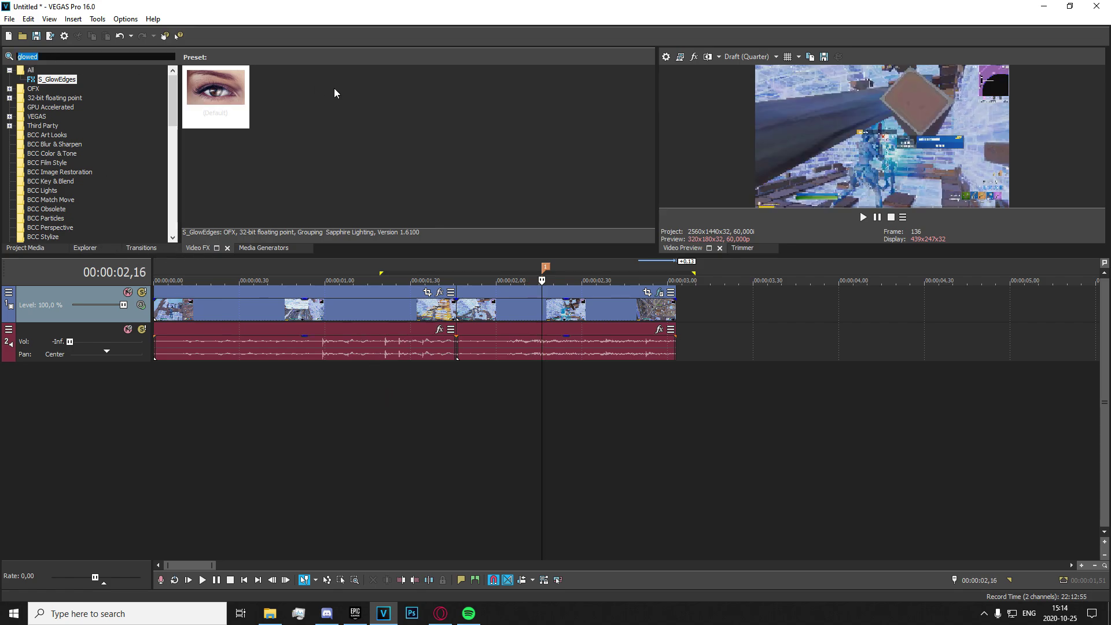
pyautogui.write('tint')
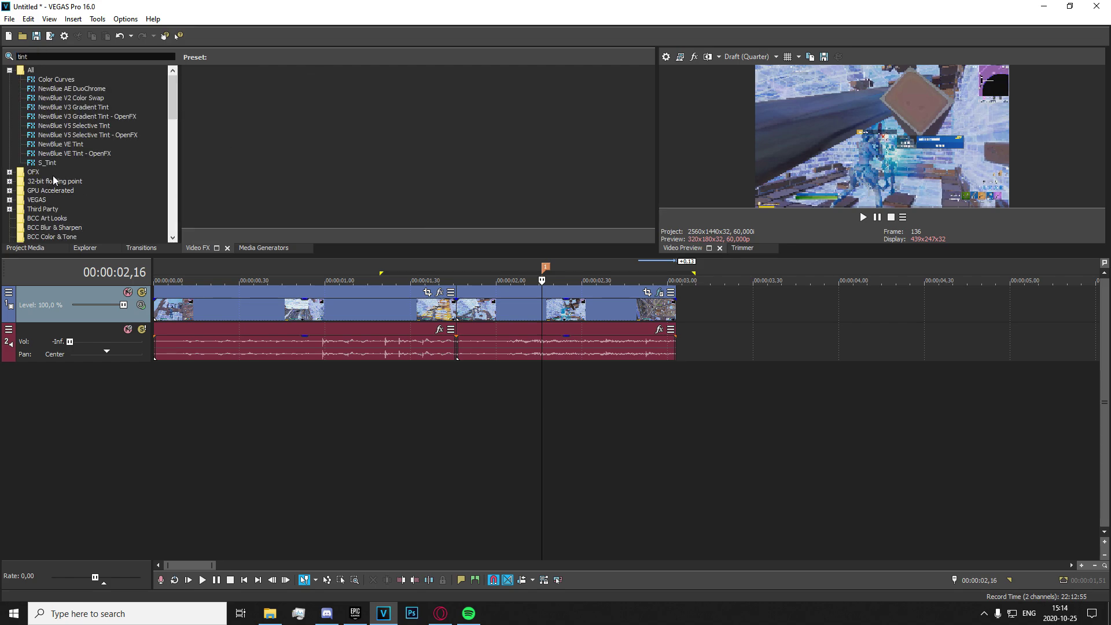
pyautogui.click(47, 163)
pyautogui.moveTo(216, 129); pyautogui.dragTo(478, 319)
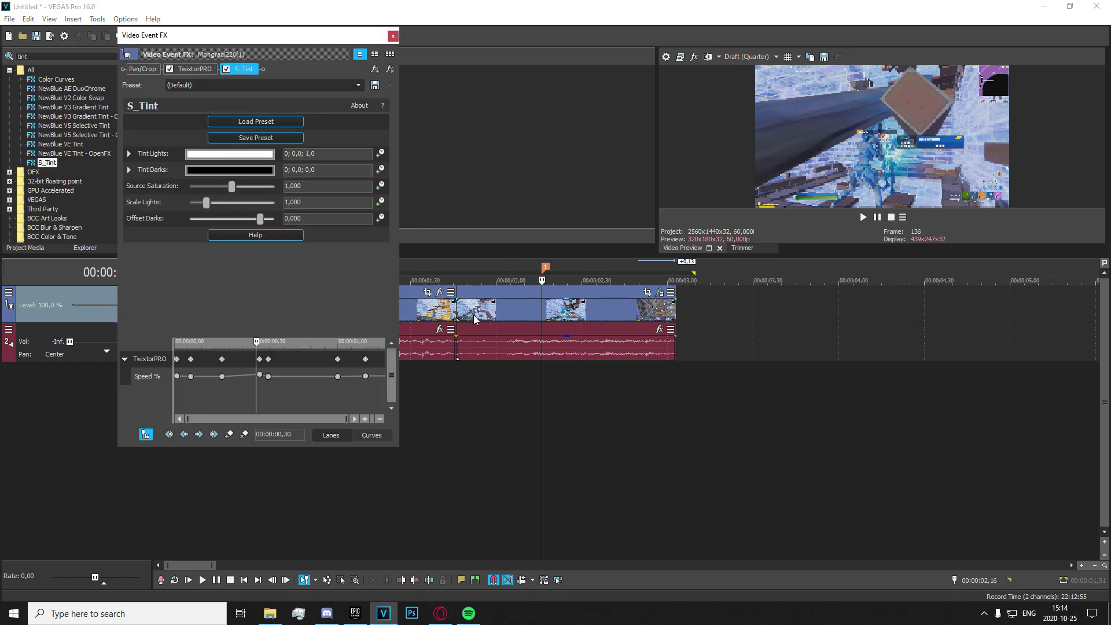
pyautogui.click(457, 308)
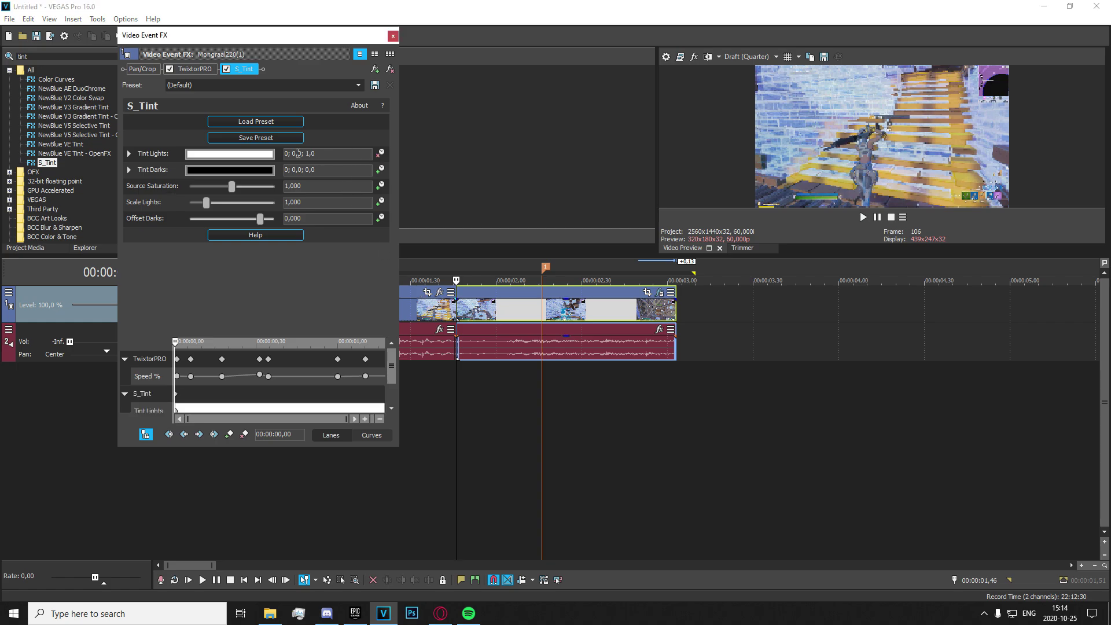
pyautogui.click(456, 314)
# - Keyframe Tint Lights to dark grey (0; 0,0; 0,3) ten frames into the second segment
pyautogui.scroll(3, 500, 352)
pyautogui.press('Right')
pyautogui.press('Right')
pyautogui.press('Right')
pyautogui.press('Right')
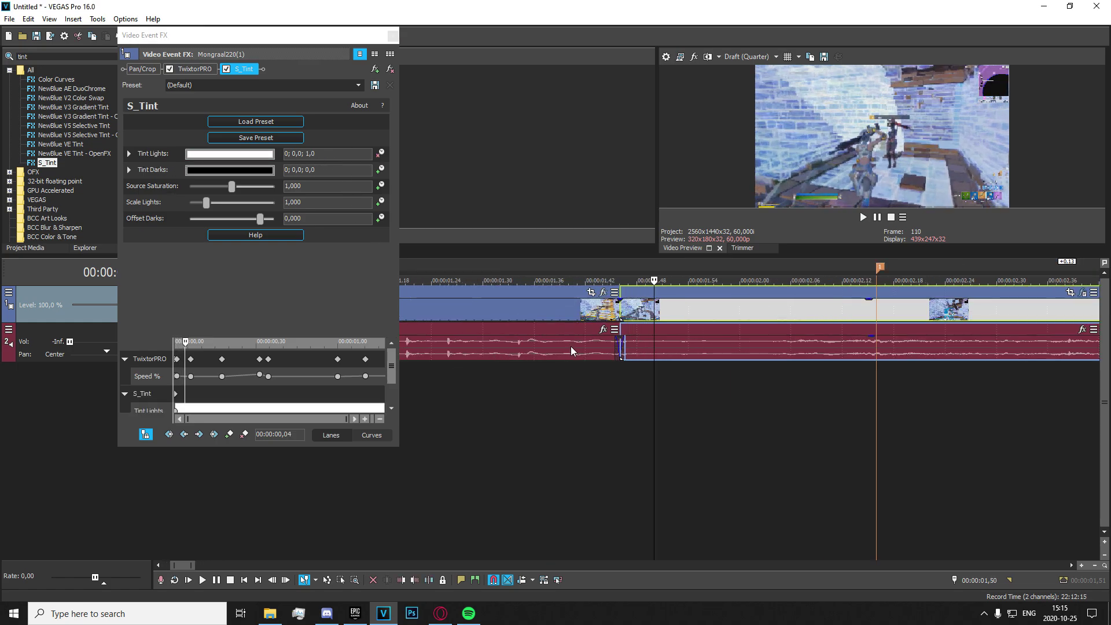
pyautogui.press('Right')
pyautogui.press('Right')
pyautogui.press('Right')
pyautogui.press('Right')
pyautogui.press('Right')
pyautogui.press('Right')
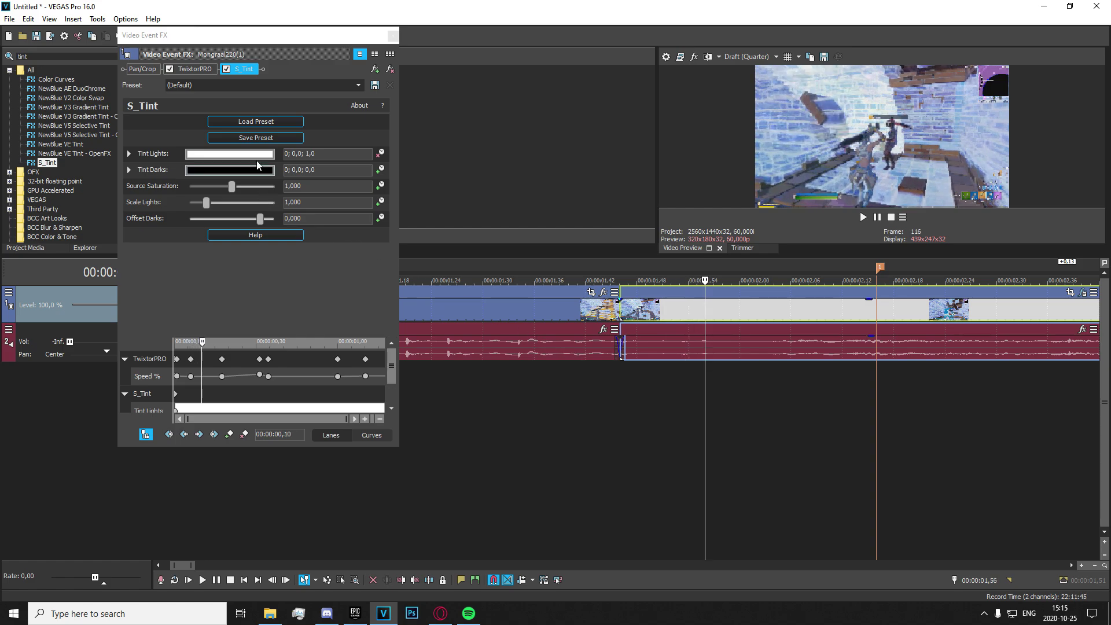
pyautogui.click(255, 153)
pyautogui.click(133, 238)
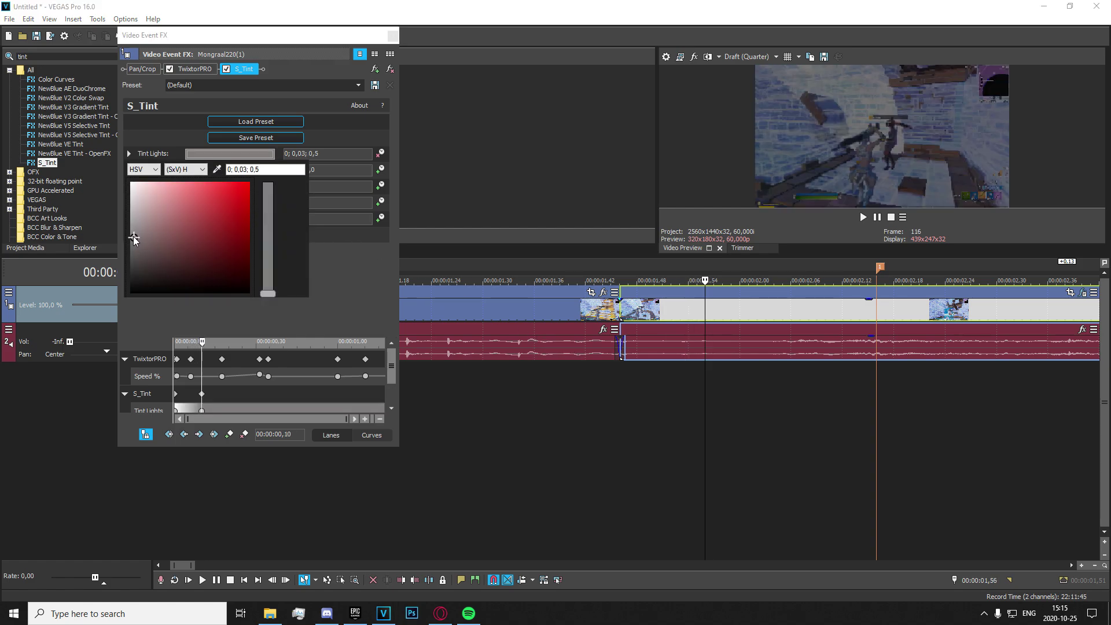
pyautogui.moveTo(133, 236); pyautogui.dragTo(124, 258)
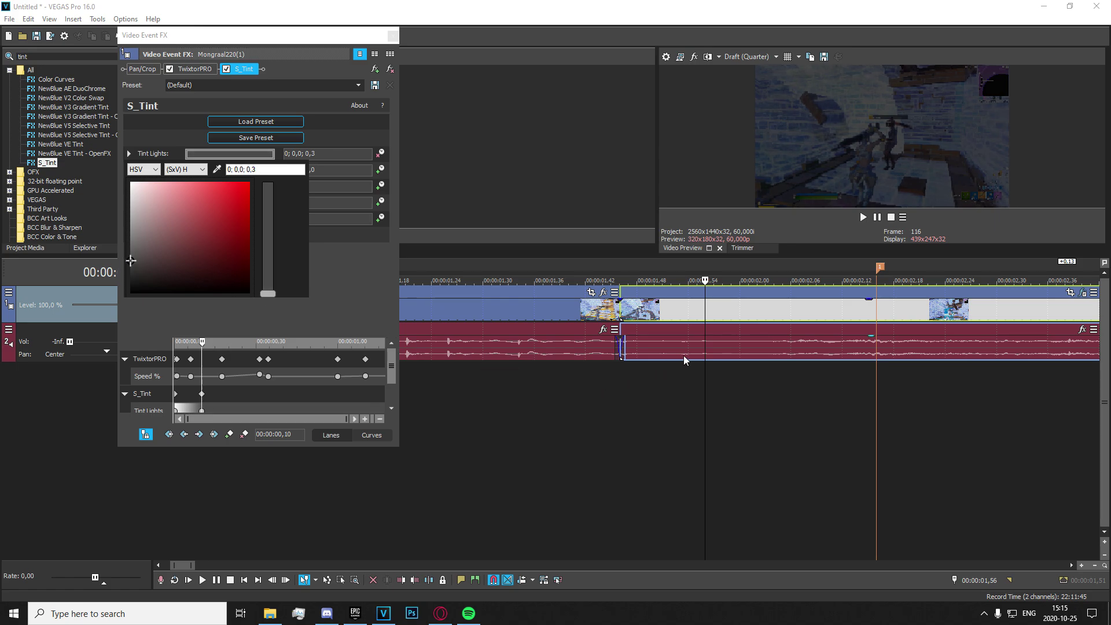
# - Add an S_Tint keyframe at 00:00:02,15, one frame before the marker, holding the dark grey tint
pyautogui.click(876, 313)
pyautogui.click(876, 315)
pyautogui.scroll(3, 875, 319)
pyautogui.click(602, 311)
pyautogui.click(231, 435)
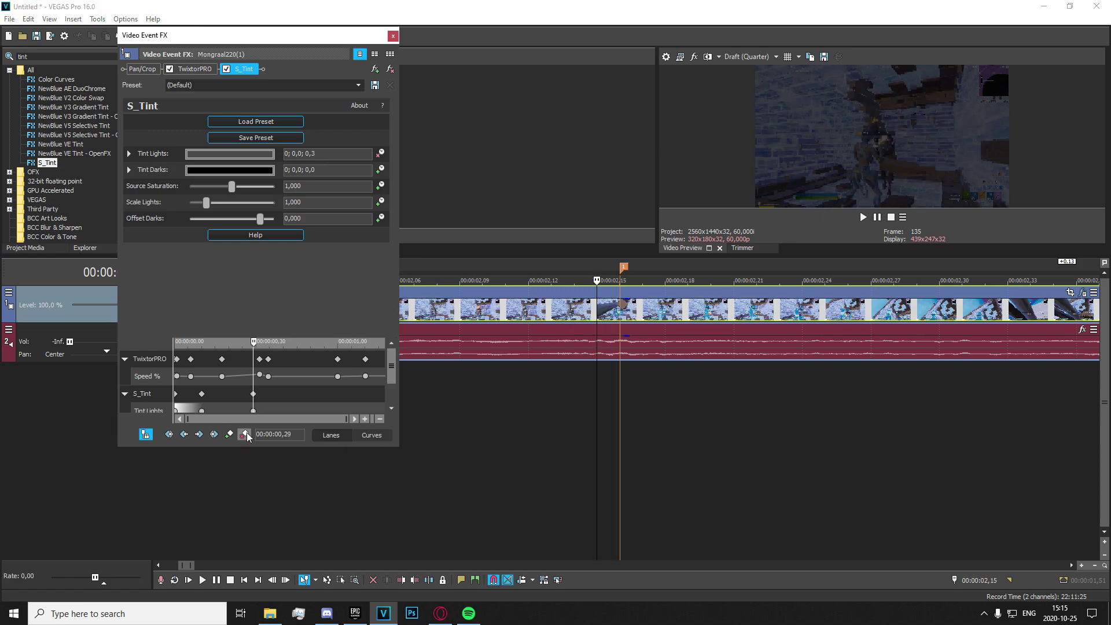
# - Keyframe Tint Lights back to white (0; 0,0; 1,0) at the marker and close the effect settings
pyautogui.click(627, 308)
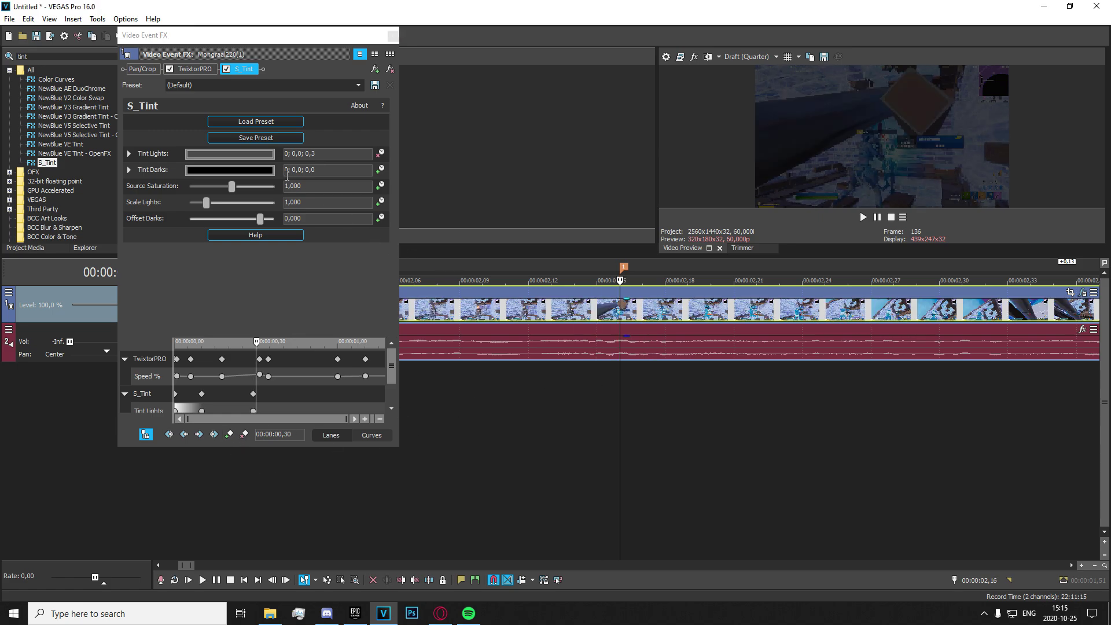
pyautogui.click(218, 155)
pyautogui.click(130, 183)
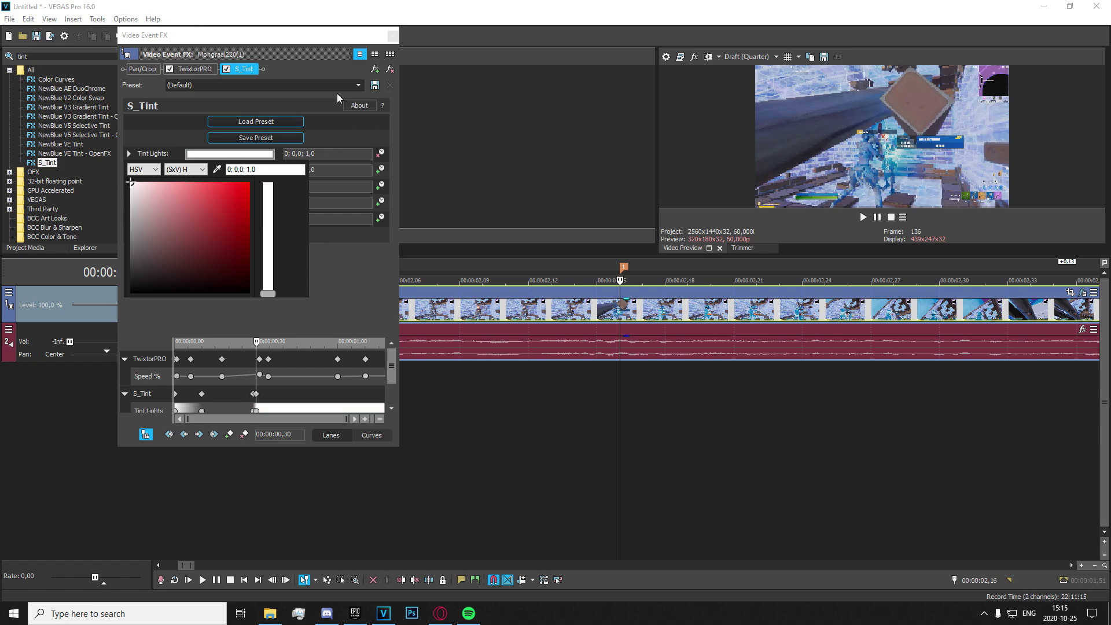
pyautogui.click(423, 113)
pyautogui.click(397, 38)
# - Play back the second segment in a loop region around the marker to review the tint animation
pyautogui.scroll(-1, 439, 411)
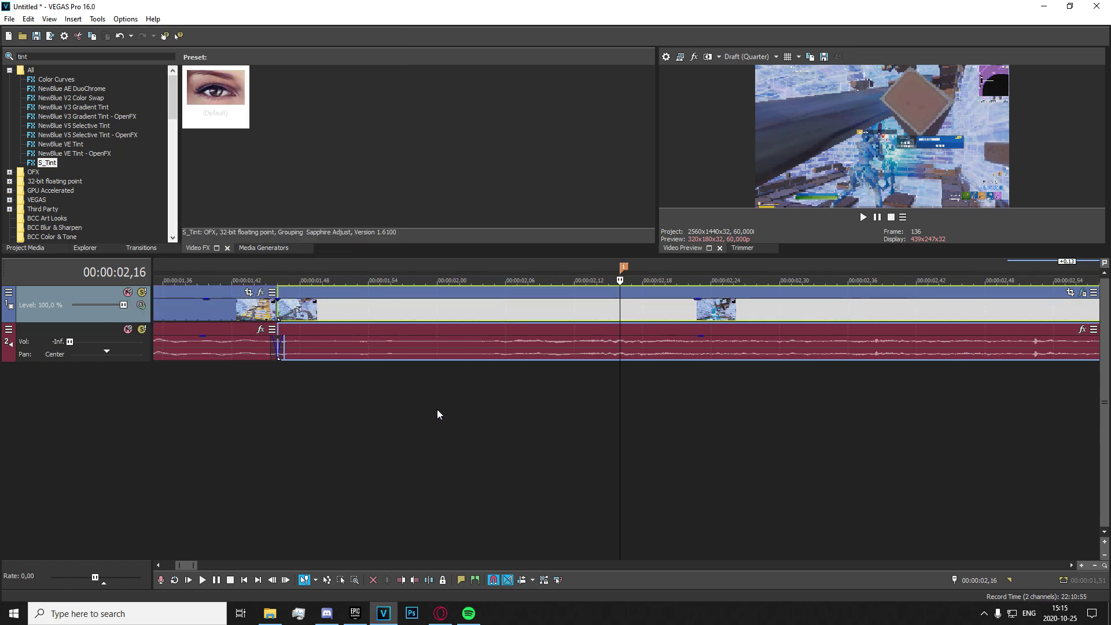
pyautogui.click(187, 389)
pyautogui.press('space')
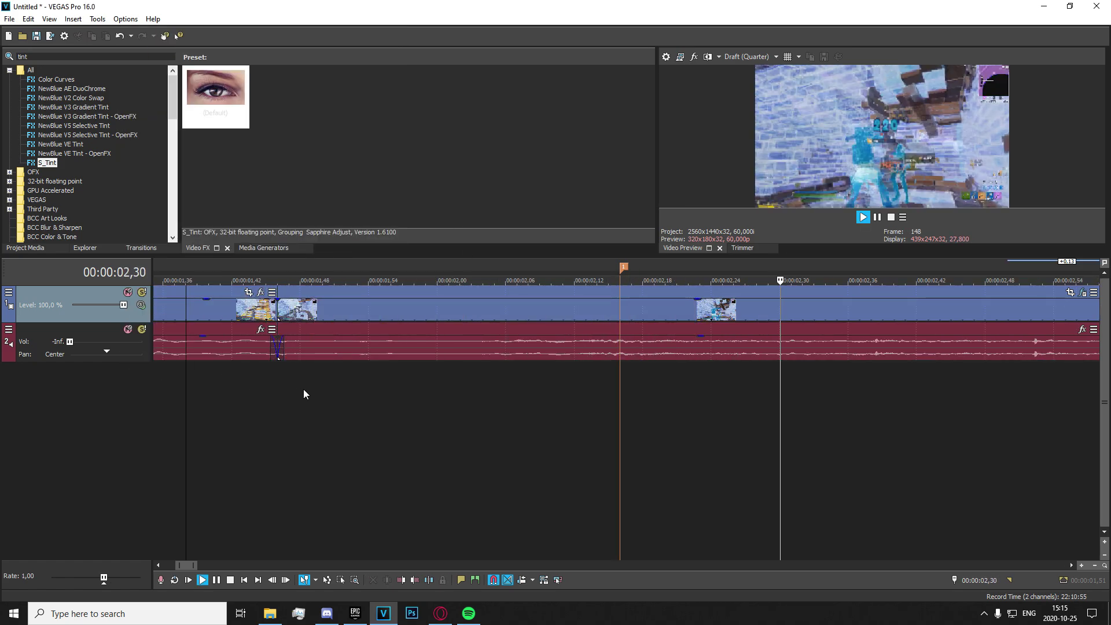
pyautogui.scroll(-3, 568, 450)
pyautogui.press('space')
pyautogui.click(357, 405)
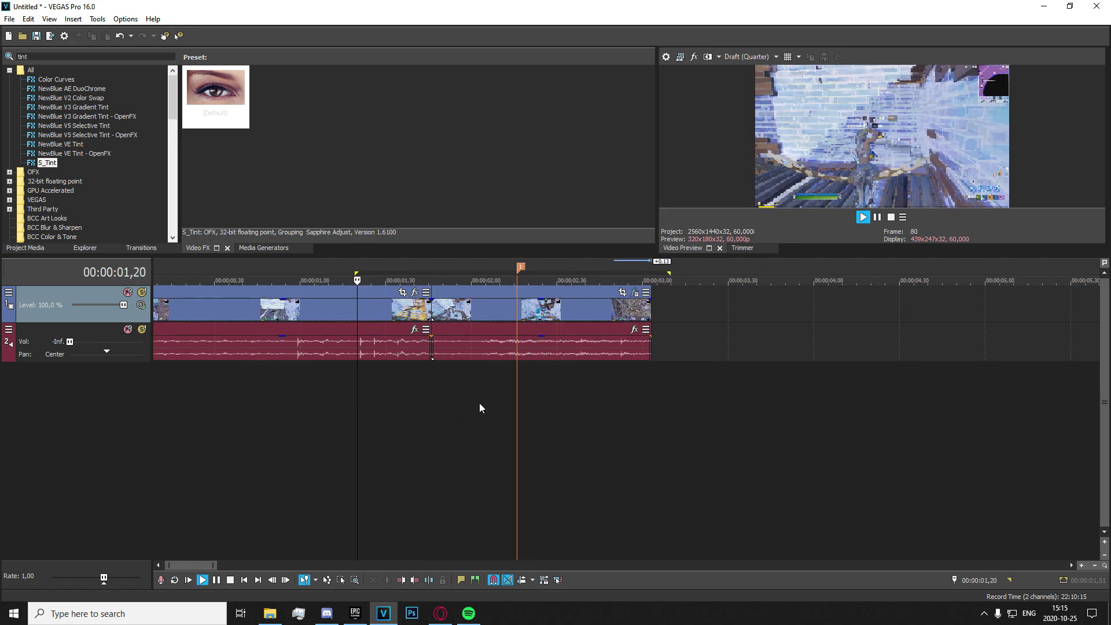
pyautogui.moveTo(629, 405); pyautogui.dragTo(426, 409)
pyautogui.click(422, 408)
pyautogui.press('space')
pyautogui.press('Return')
pyautogui.press('space')
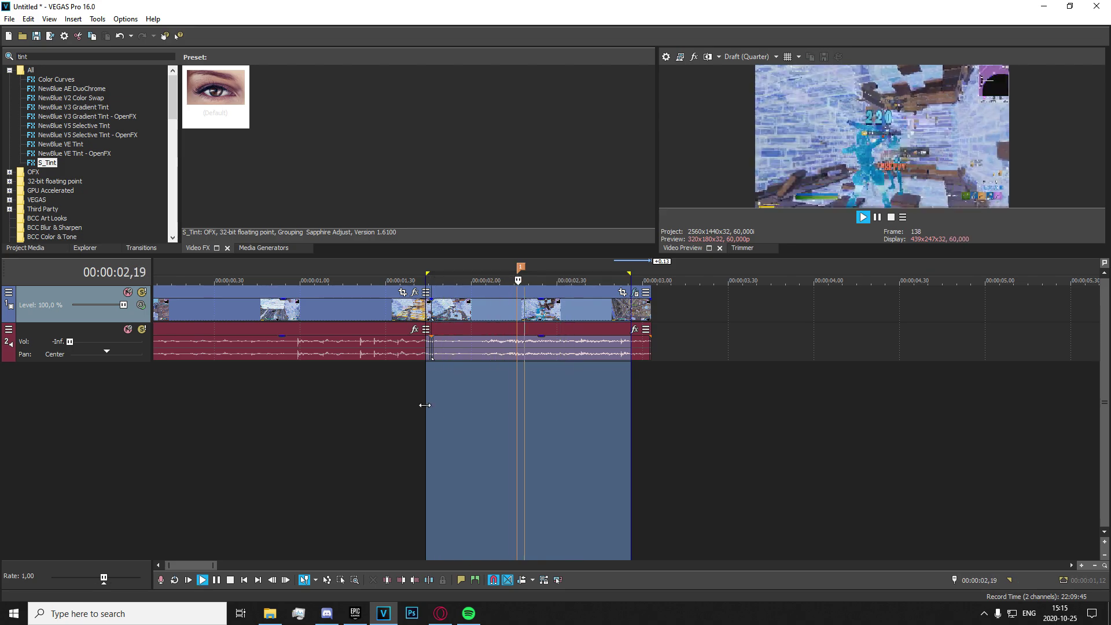
# - Search the video effects for "pinch" and apply the Pinch/Punch "Reset to None" preset to the second segment
pyautogui.click(430, 385)
pyautogui.click(40, 55)
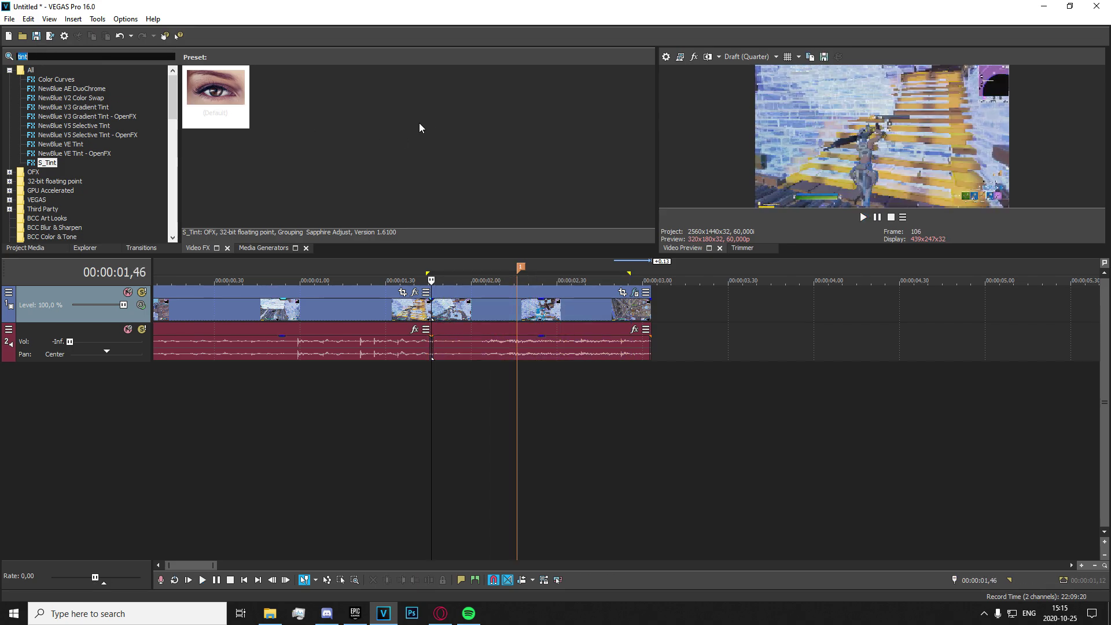
pyautogui.write('pinch')
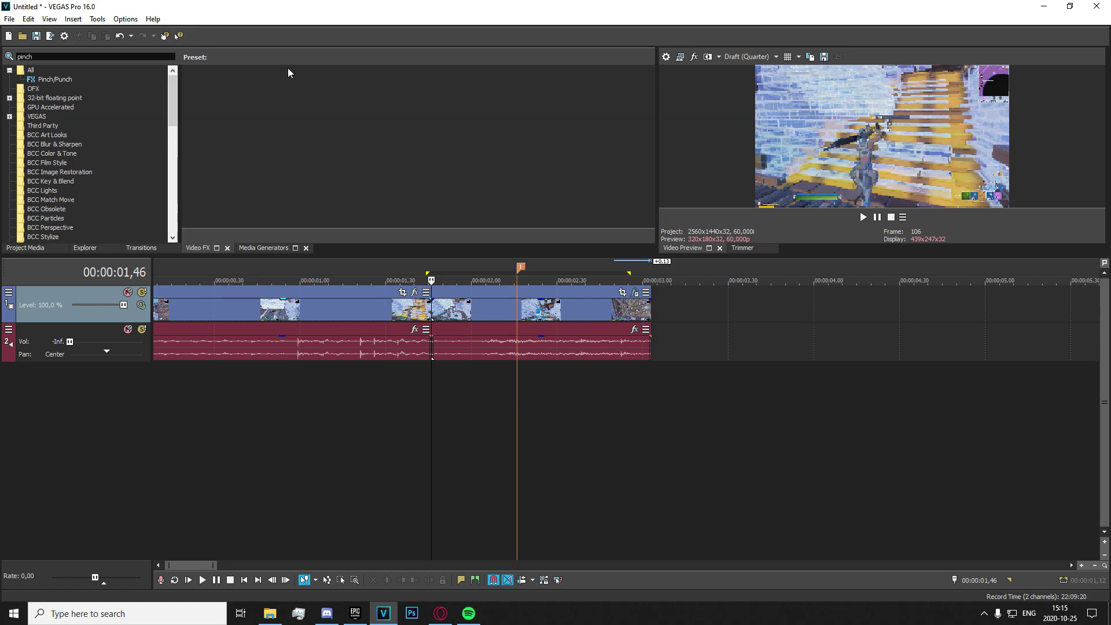
pyautogui.click(68, 80)
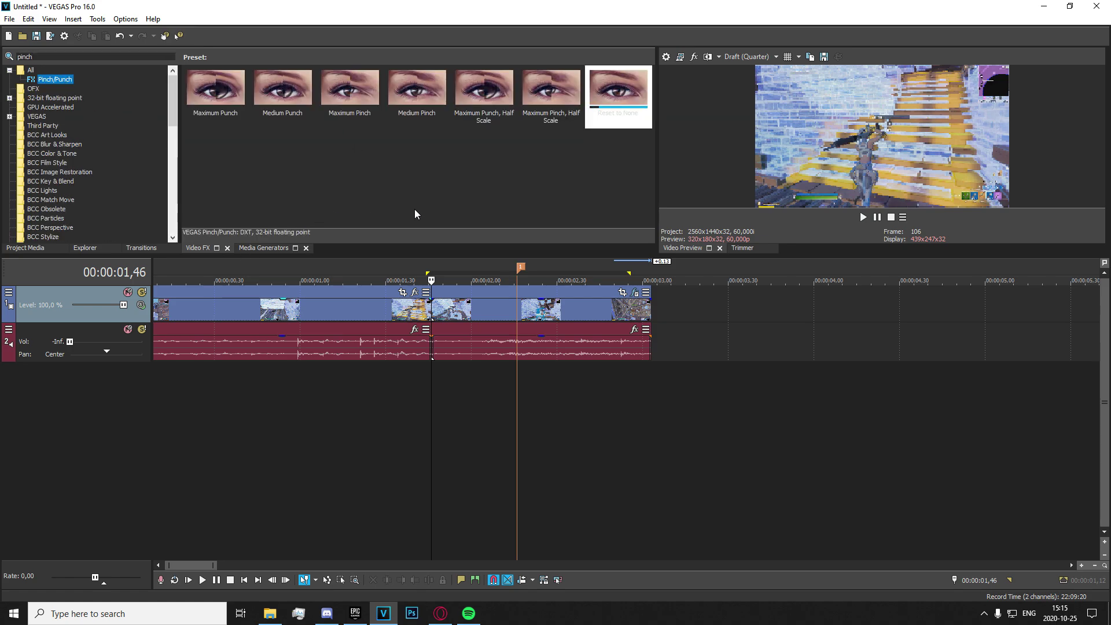
pyautogui.moveTo(616, 112); pyautogui.dragTo(495, 307)
# - Enable animation for Pinch/Punch and add a keyframe with zero amount at the marker
pyautogui.click(516, 312)
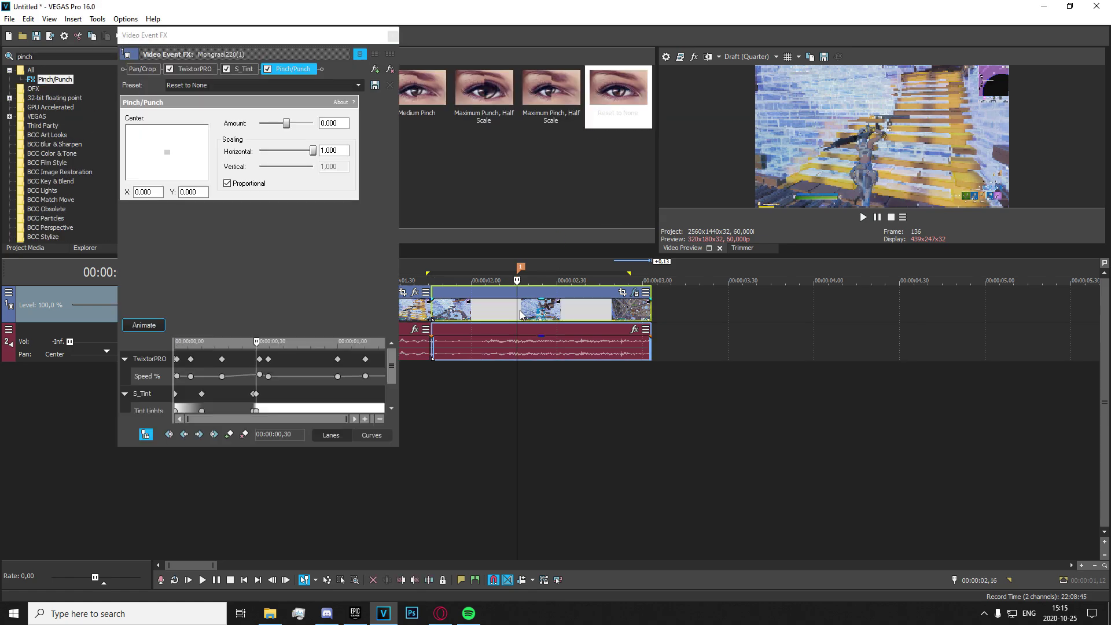
pyautogui.scroll(5, 549, 319)
pyautogui.click(158, 325)
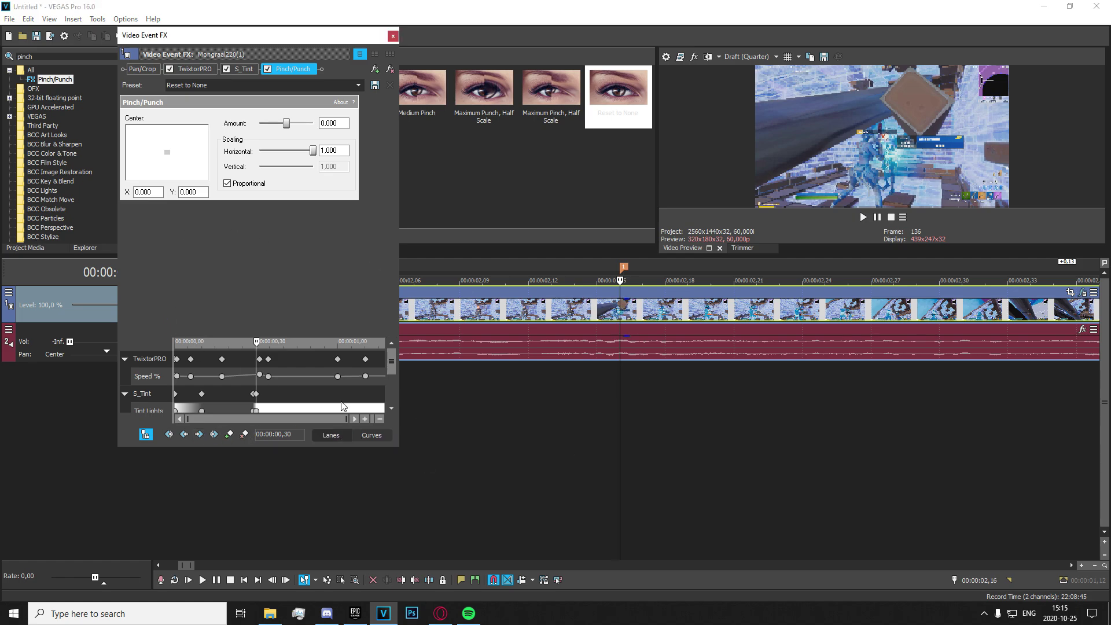
pyautogui.moveTo(391, 370); pyautogui.dragTo(394, 392)
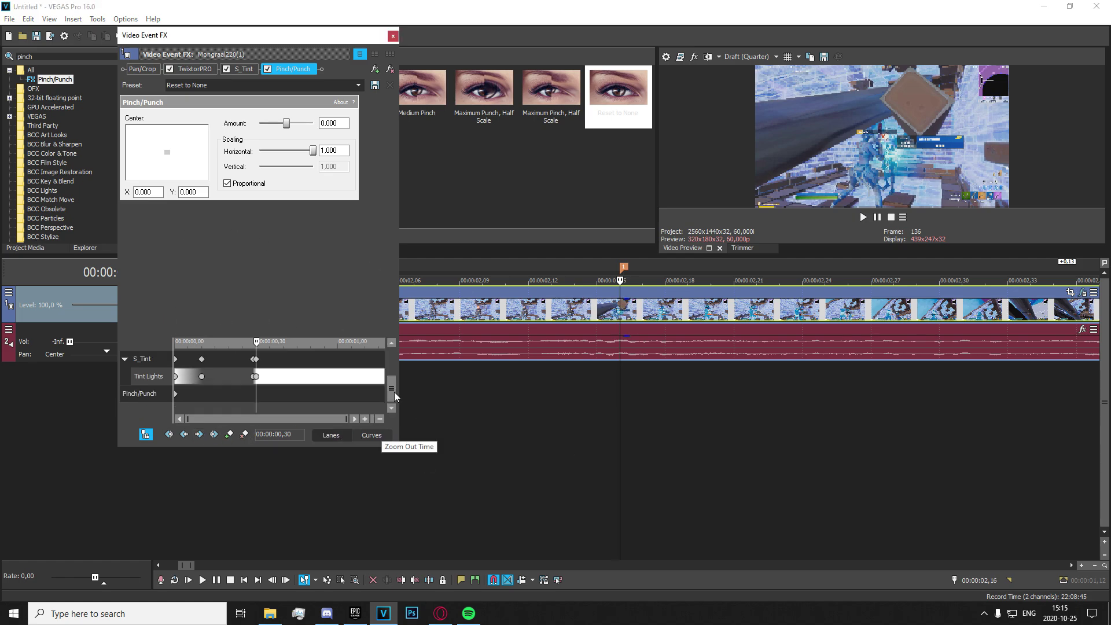
pyautogui.click(229, 434)
pyautogui.click(257, 395)
# - Keyframe the Pinch/Punch Amount to -1,000 five frames before the marker
pyautogui.press('Left')
pyautogui.press('Left')
pyautogui.press('Left')
pyautogui.press('Left')
pyautogui.press('Left')
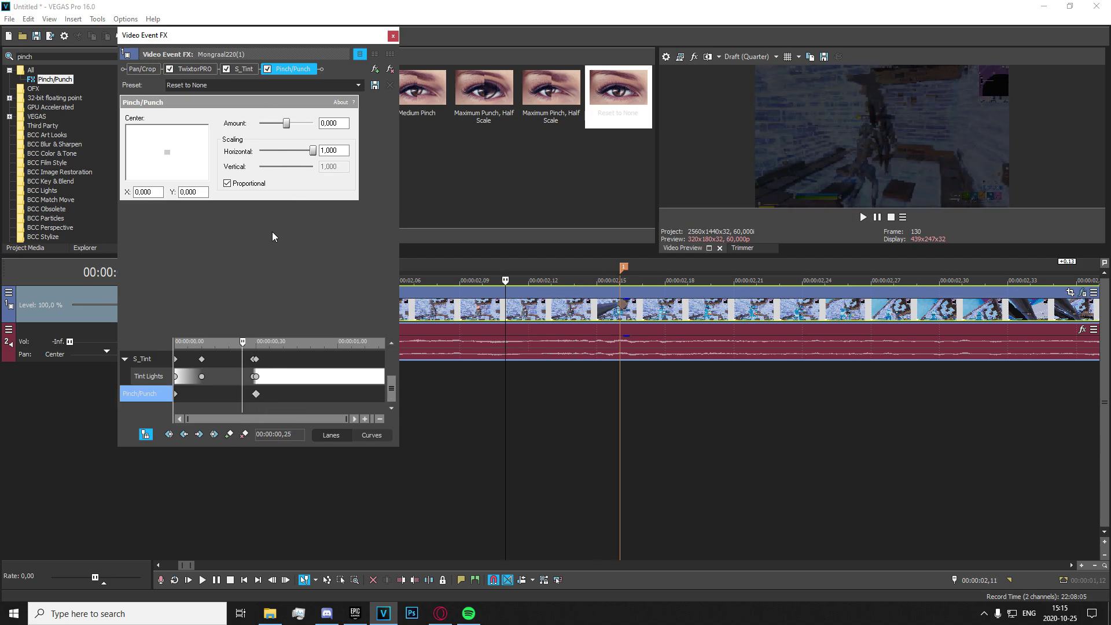
pyautogui.moveTo(287, 129); pyautogui.dragTo(247, 128)
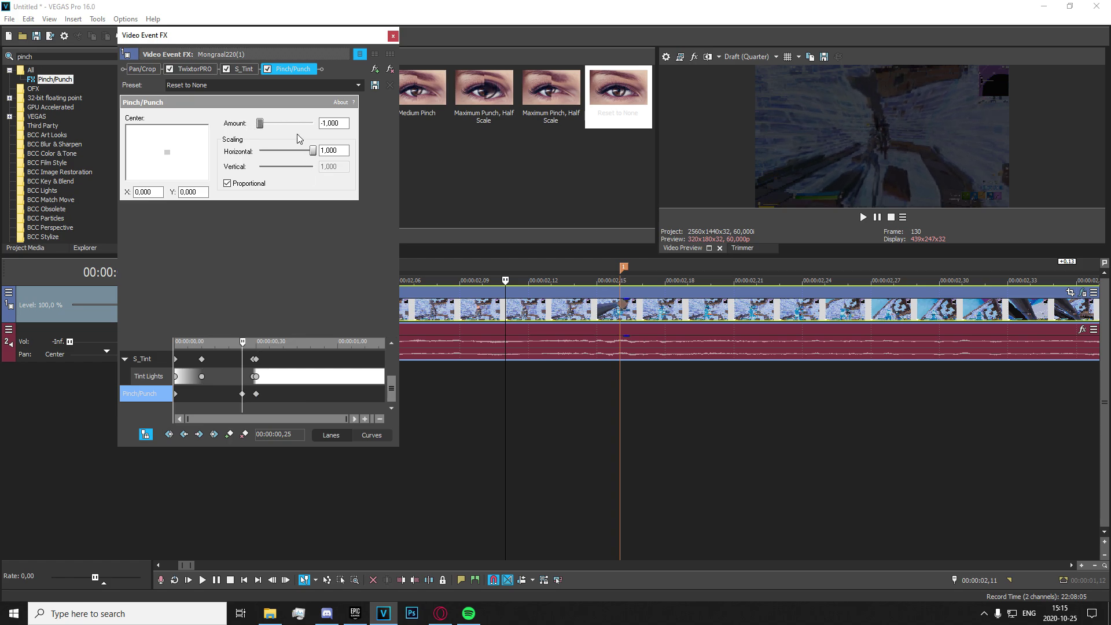
# - Keyframe the Pinch/Punch Amount to 0 five frames after the start of the second segment
pyautogui.click(177, 394)
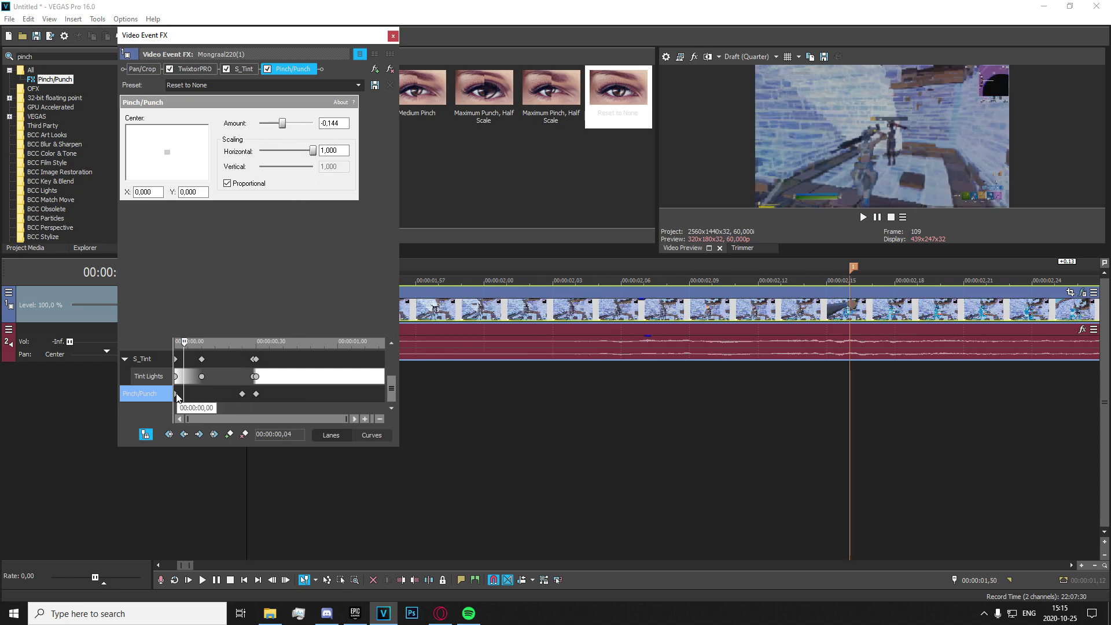
pyautogui.press('Right')
pyautogui.press('Right')
pyautogui.press('Right')
pyautogui.press('Right')
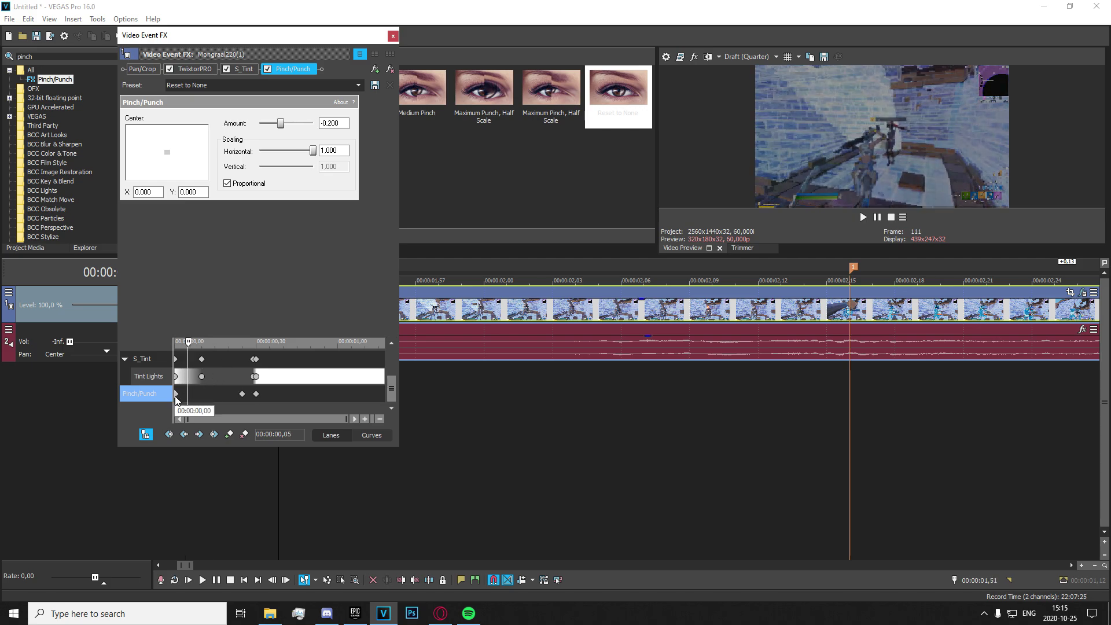
pyautogui.doubleClick(334, 123)
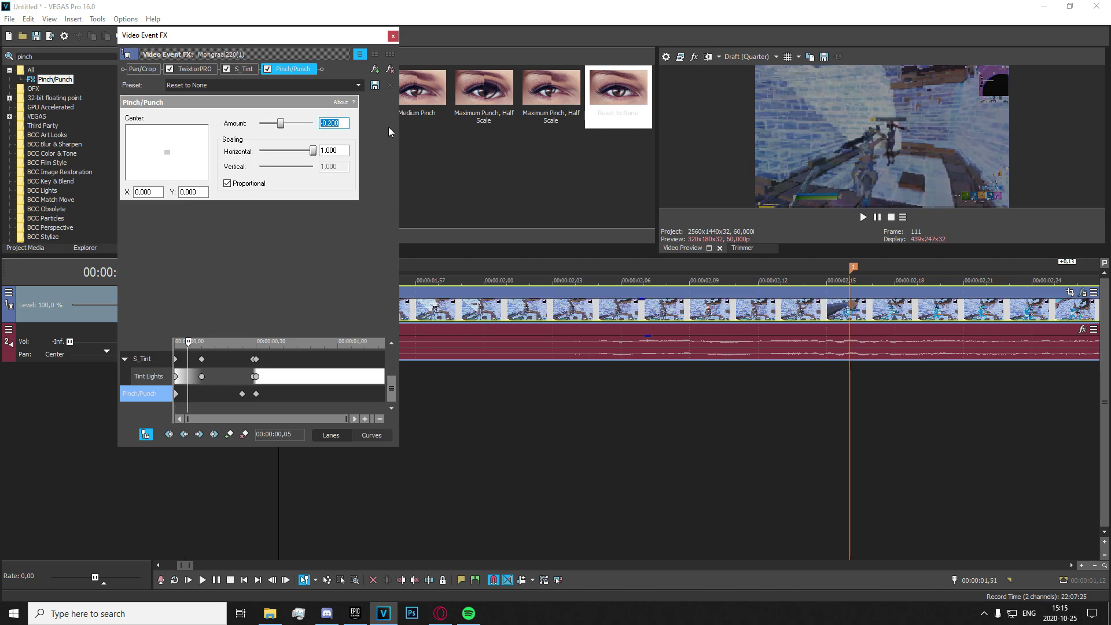
pyautogui.write('0')
pyautogui.press('Return')
# - Play back the clip from just before the split to review the pinch animation, then close the effect settings
pyautogui.scroll(-3, 616, 347)
pyautogui.click(553, 398)
pyautogui.press('space')
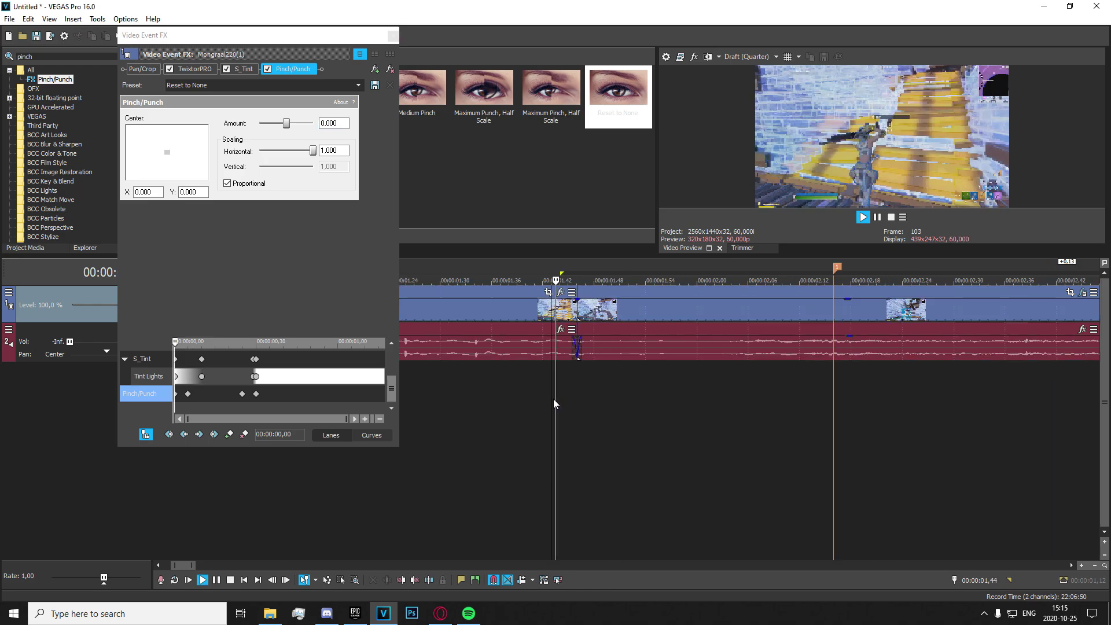
pyautogui.click(431, 425)
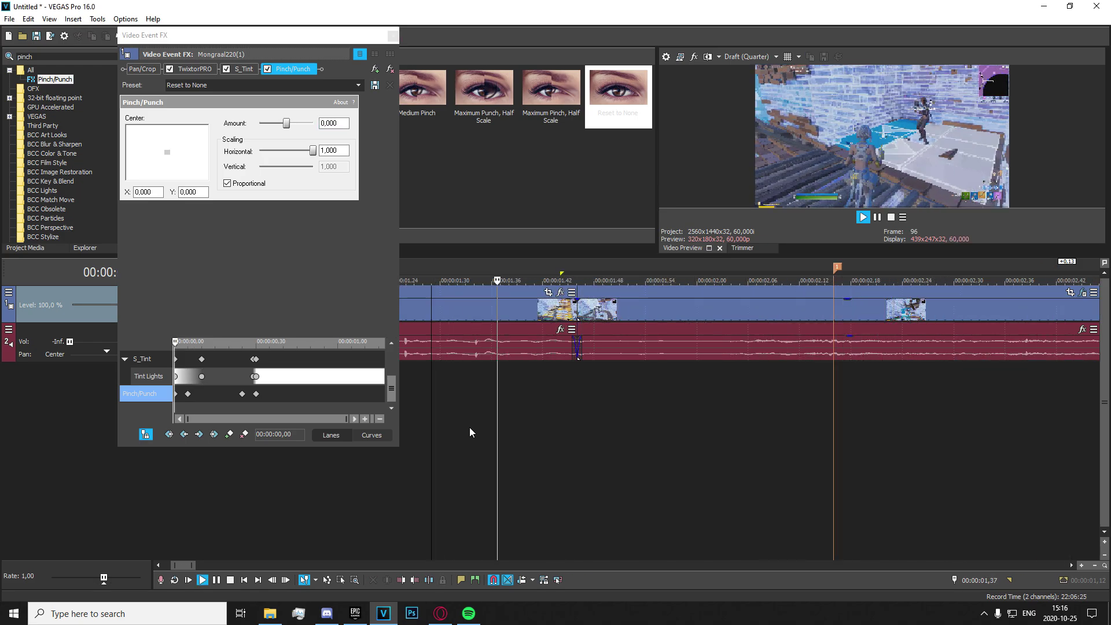
pyautogui.press('space')
pyautogui.press('space')
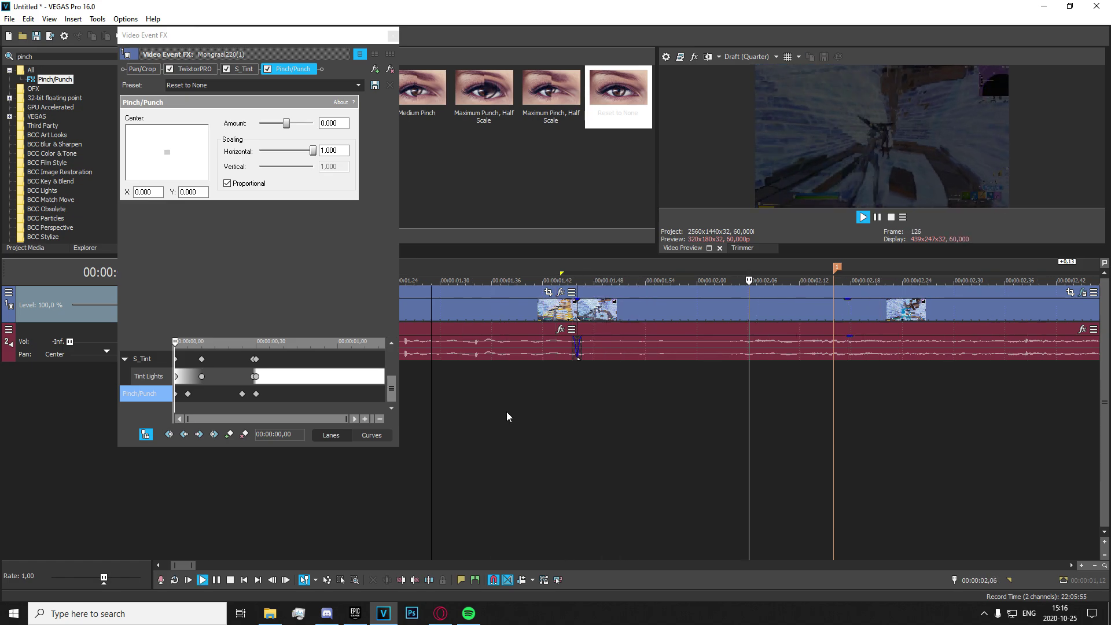
pyautogui.press('space')
pyautogui.click(393, 36)
pyautogui.scroll(-5, 457, 306)
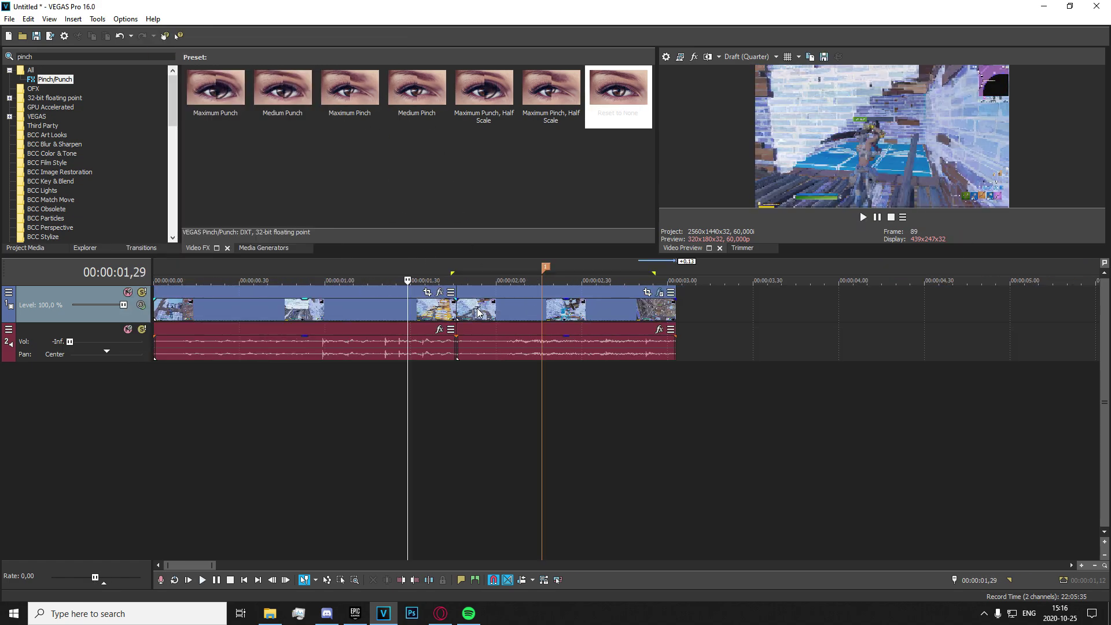
# - Search the video effects for "glowed" and apply the S_GlowEdges "glowedge" preset to the second segment
pyautogui.click(456, 308)
pyautogui.press('s')
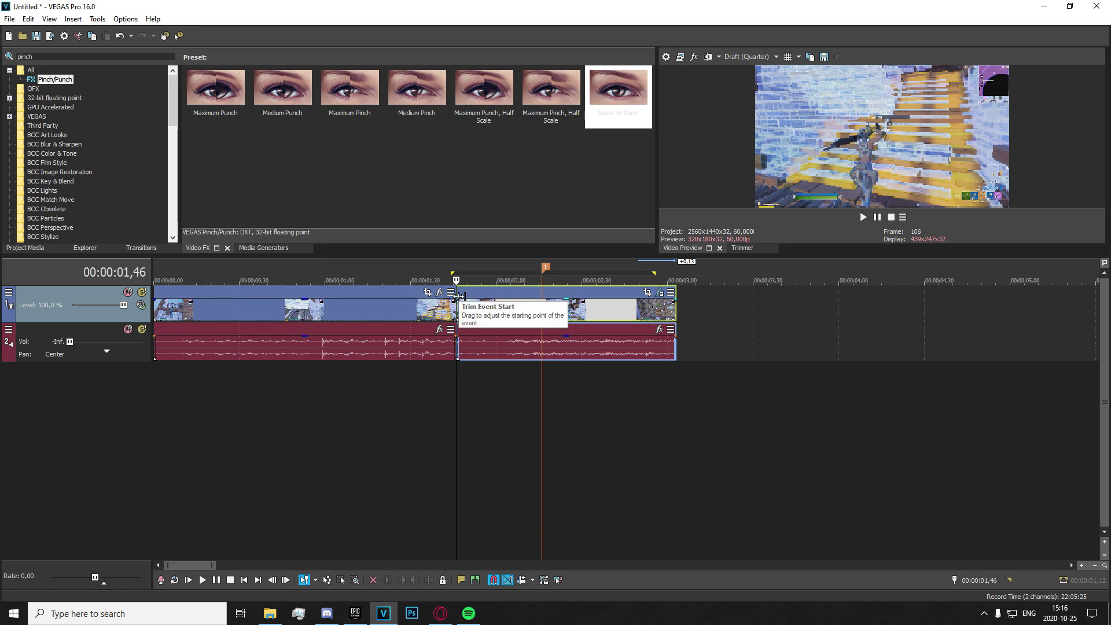
pyautogui.click(106, 60)
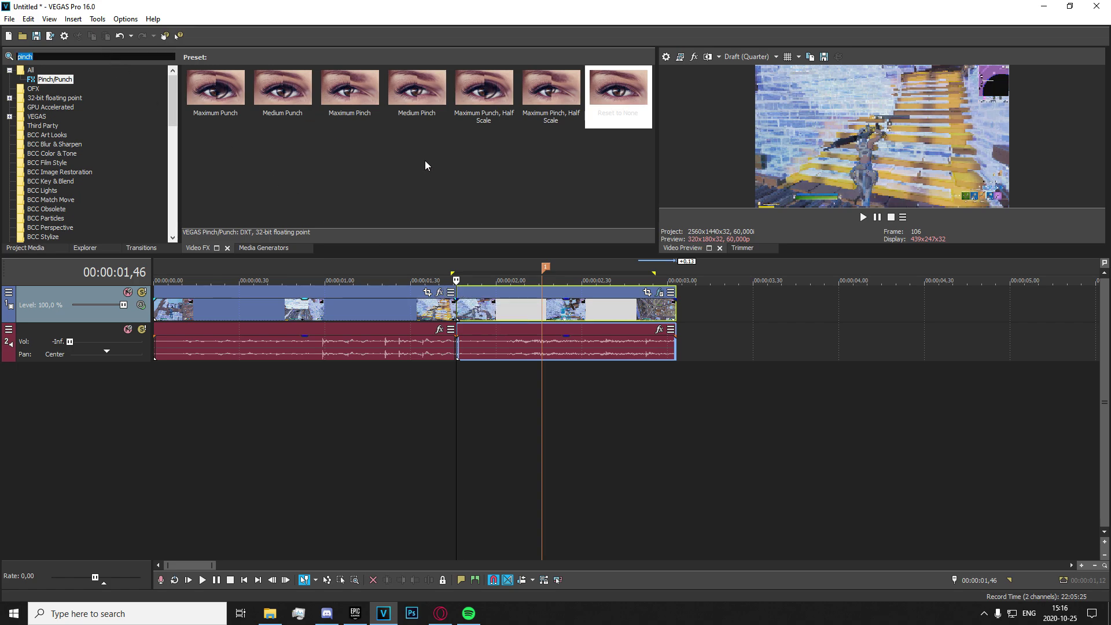
pyautogui.write('glowed')
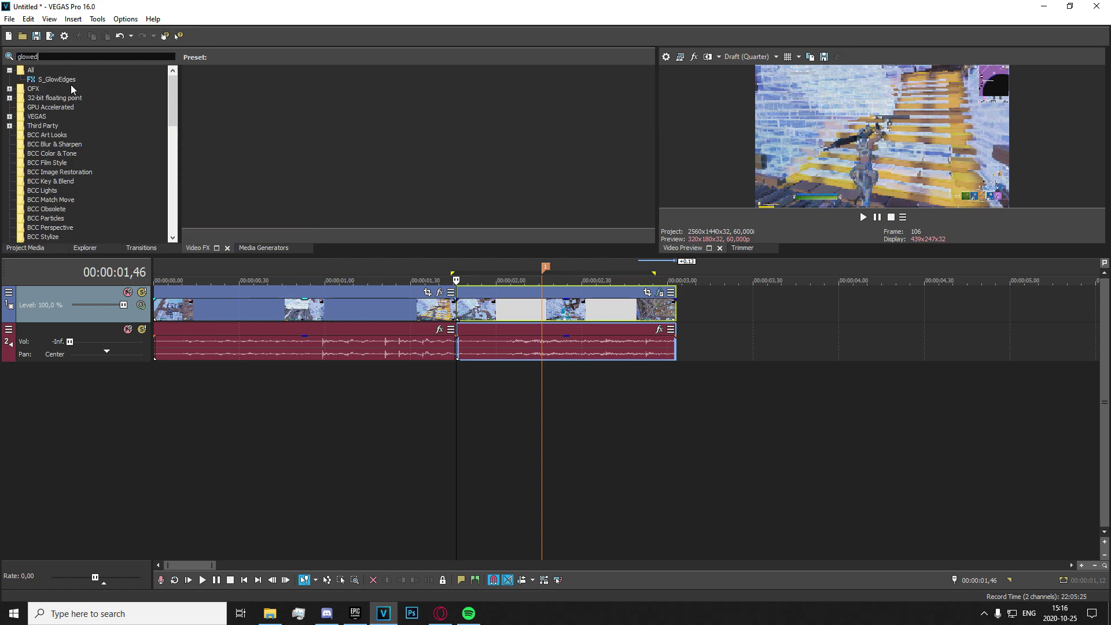
pyautogui.click(71, 80)
pyautogui.click(300, 114)
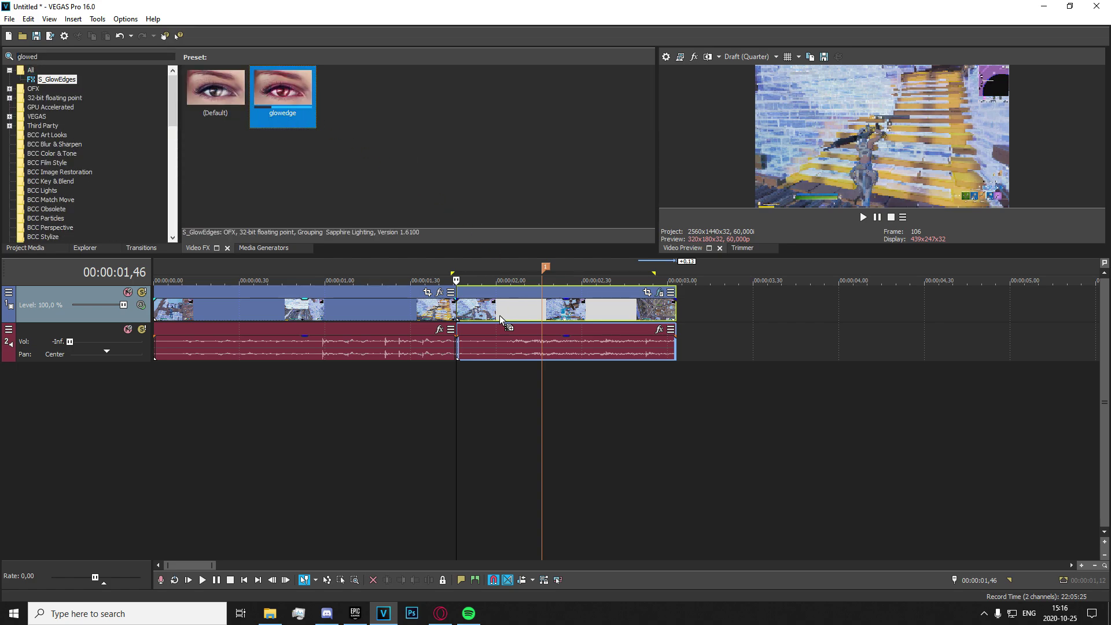
pyautogui.moveTo(499, 313); pyautogui.dragTo(499, 315)
pyautogui.scroll(3, 490, 347)
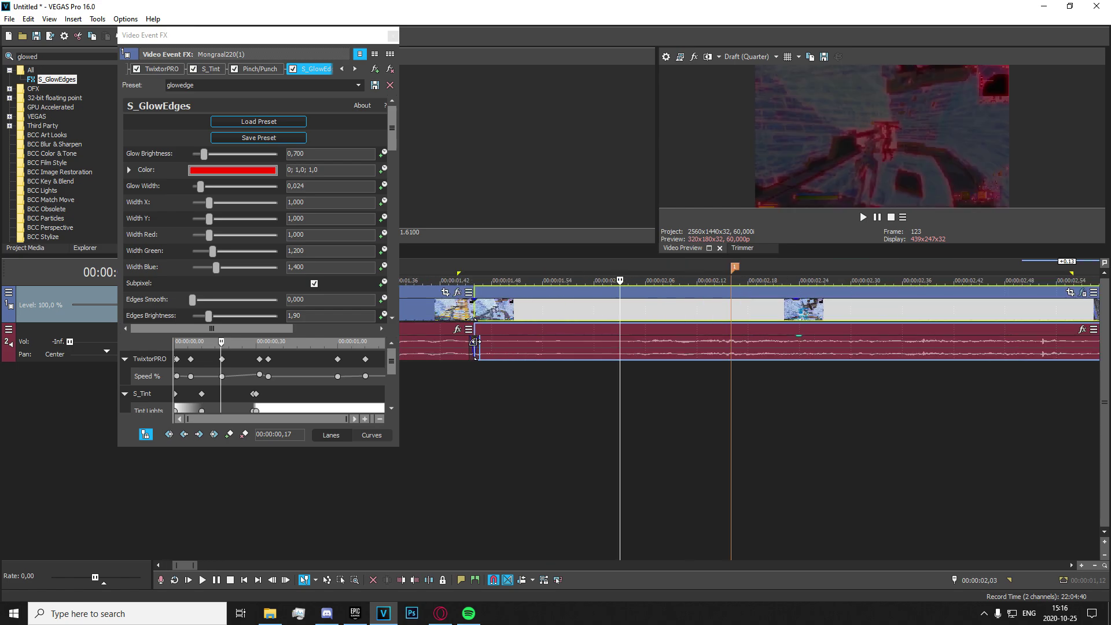
# - Enlarge the Video Event FX window to fit more S_GlowEdges parameters and keyframe lanes
pyautogui.moveTo(399, 245); pyautogui.dragTo(453, 245)
pyautogui.moveTo(305, 448); pyautogui.dragTo(312, 529)
pyautogui.moveTo(449, 209); pyautogui.dragTo(446, 238)
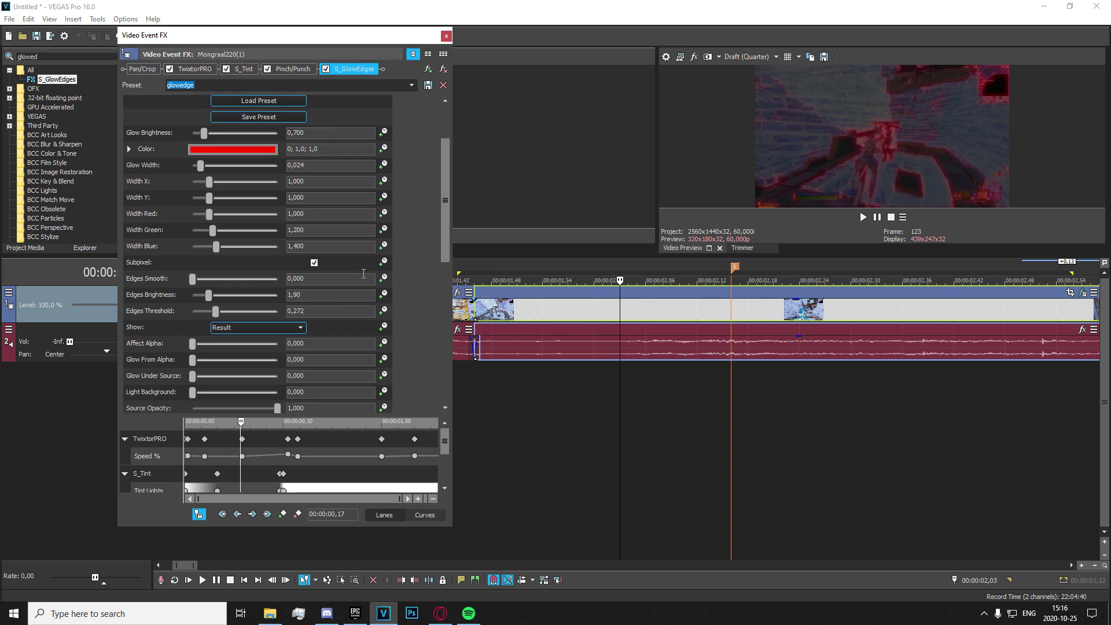
# - Enable animation for Glow Brightness one frame before the marker and keyframe it to 0 at the marker
pyautogui.click(728, 317)
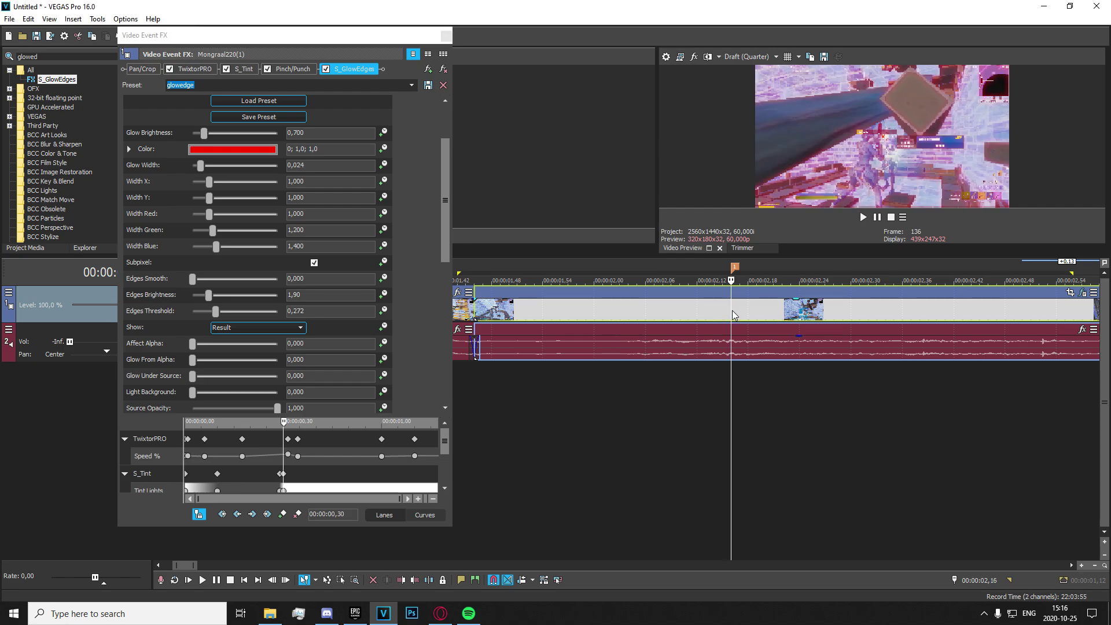
pyautogui.scroll(2, 351, 273)
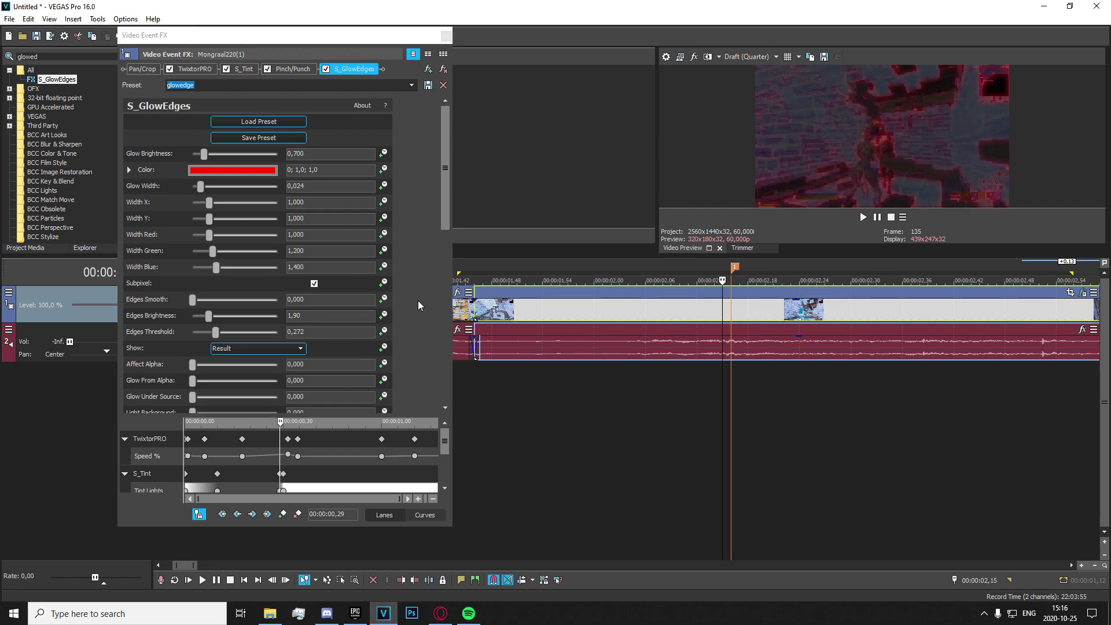
pyautogui.click(381, 154)
pyautogui.click(383, 154)
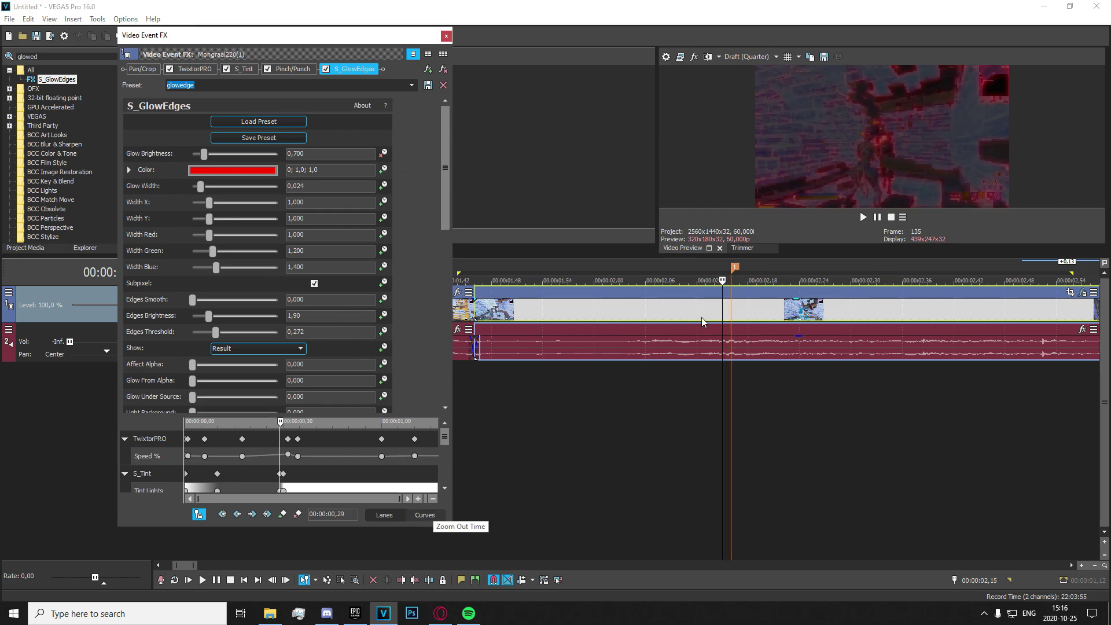
pyautogui.moveTo(445, 438); pyautogui.dragTo(445, 480)
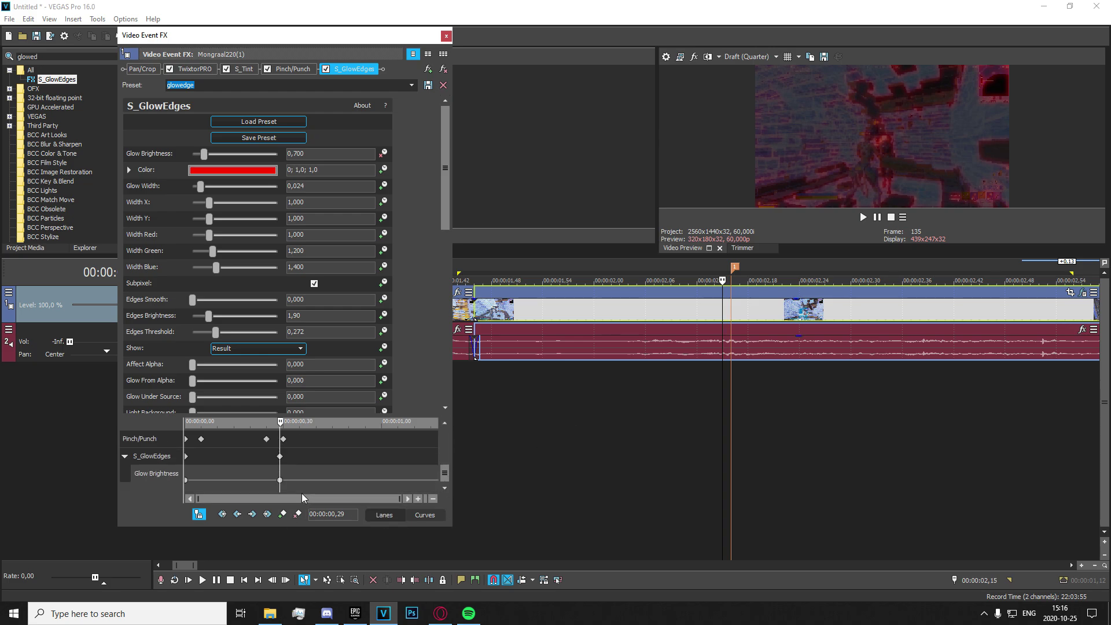
pyautogui.click(280, 480)
pyautogui.press('Right')
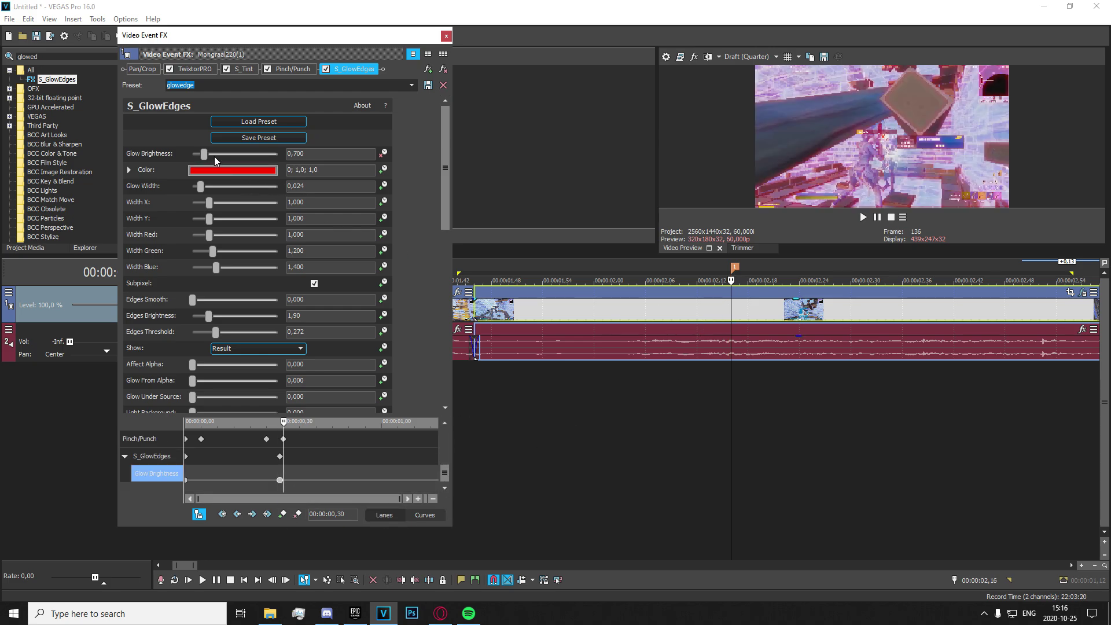
pyautogui.moveTo(204, 154); pyautogui.dragTo(152, 152)
# - Keyframe Glow Brightness to 0 five frames after the second segment's start and remove its keyframe at the segment start
pyautogui.click(517, 400)
pyautogui.click(477, 399)
pyautogui.press('Right')
pyautogui.press('Right')
pyautogui.press('Right')
pyautogui.press('Right')
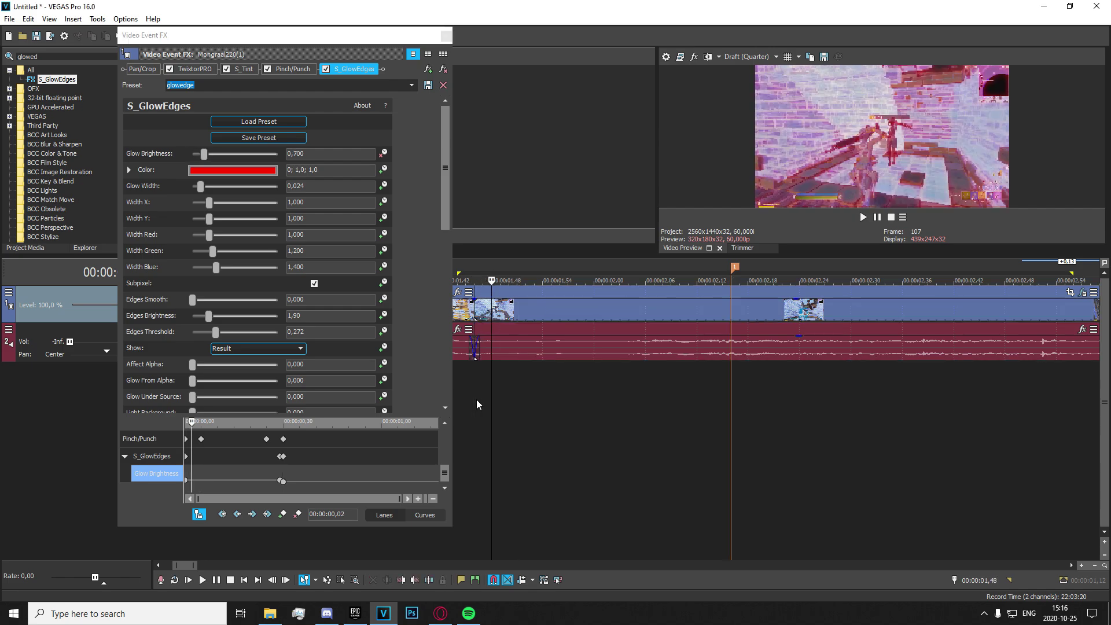
pyautogui.rightClick(477, 399)
pyautogui.click(478, 317)
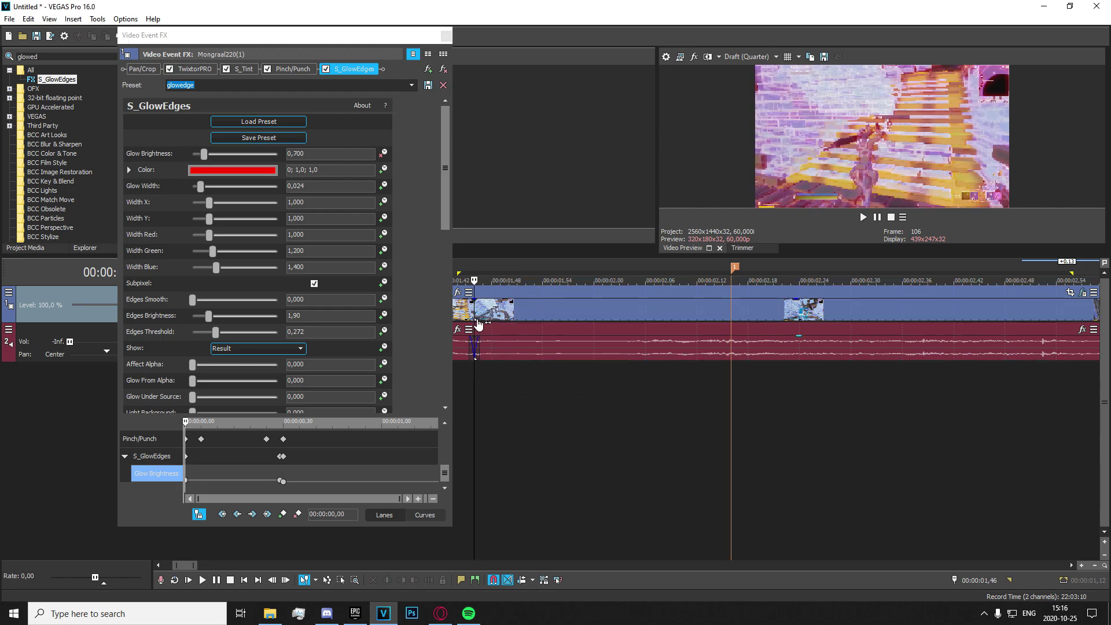
pyautogui.press('Right')
pyautogui.press('Right')
pyautogui.press('Right')
pyautogui.press('Right')
pyautogui.press('space')
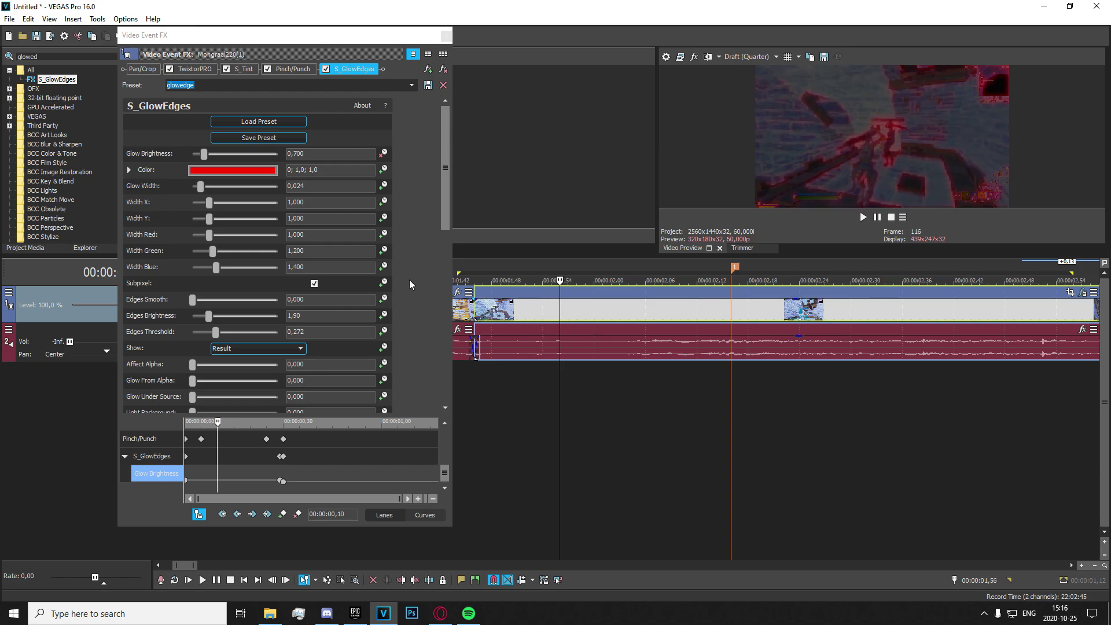
pyautogui.press('space')
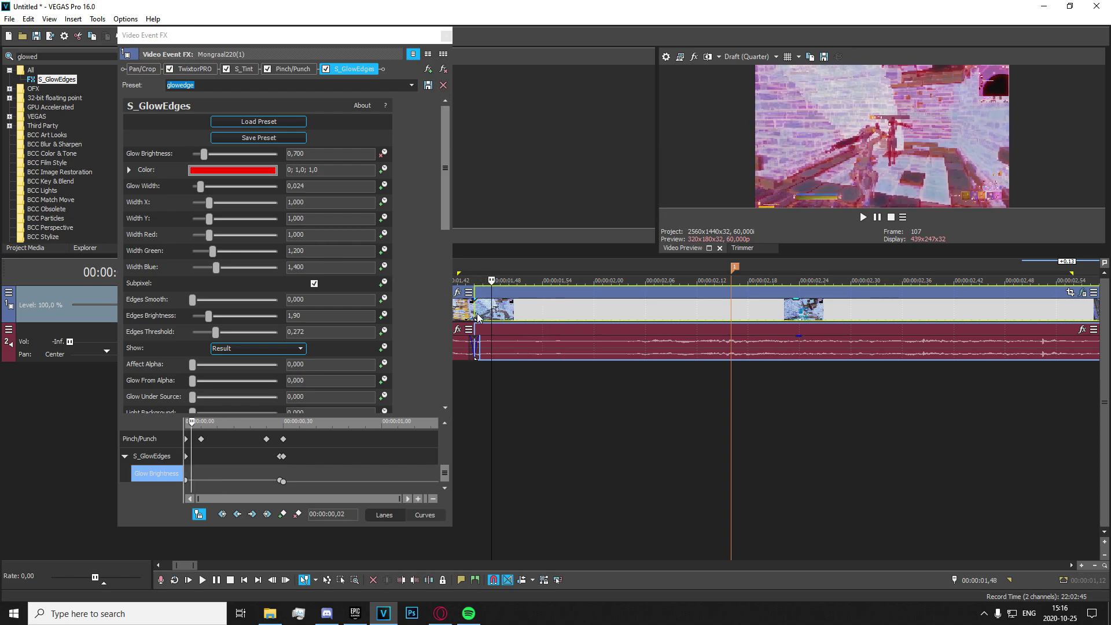
pyautogui.press('Right')
pyautogui.moveTo(204, 154); pyautogui.dragTo(115, 151)
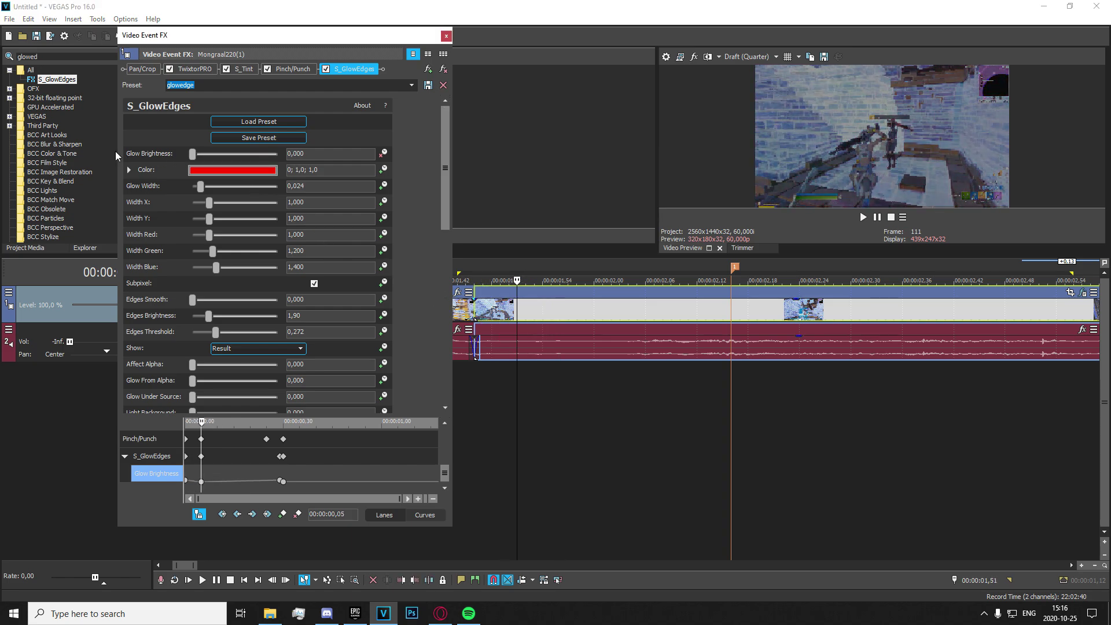
pyautogui.click(185, 482)
# - Close the effect settings and play a loop region spanning the split and the marker to review the glow
pyautogui.click(444, 35)
pyautogui.scroll(-4, 491, 387)
pyautogui.moveTo(590, 394); pyautogui.dragTo(425, 397)
pyautogui.click(426, 398)
pyautogui.press('space')
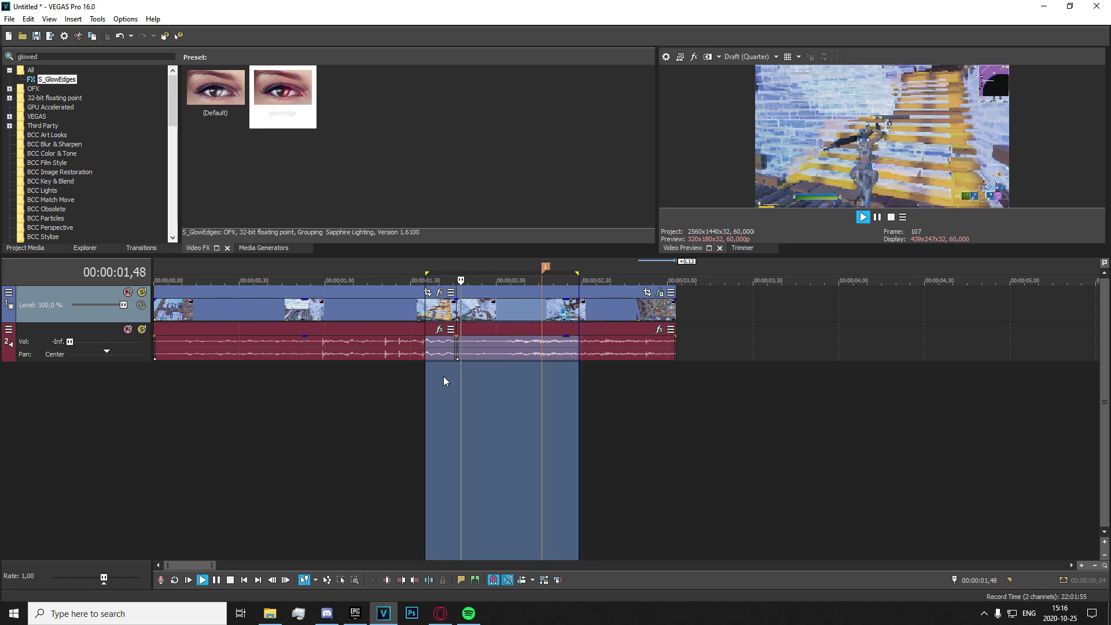
pyautogui.click(427, 403)
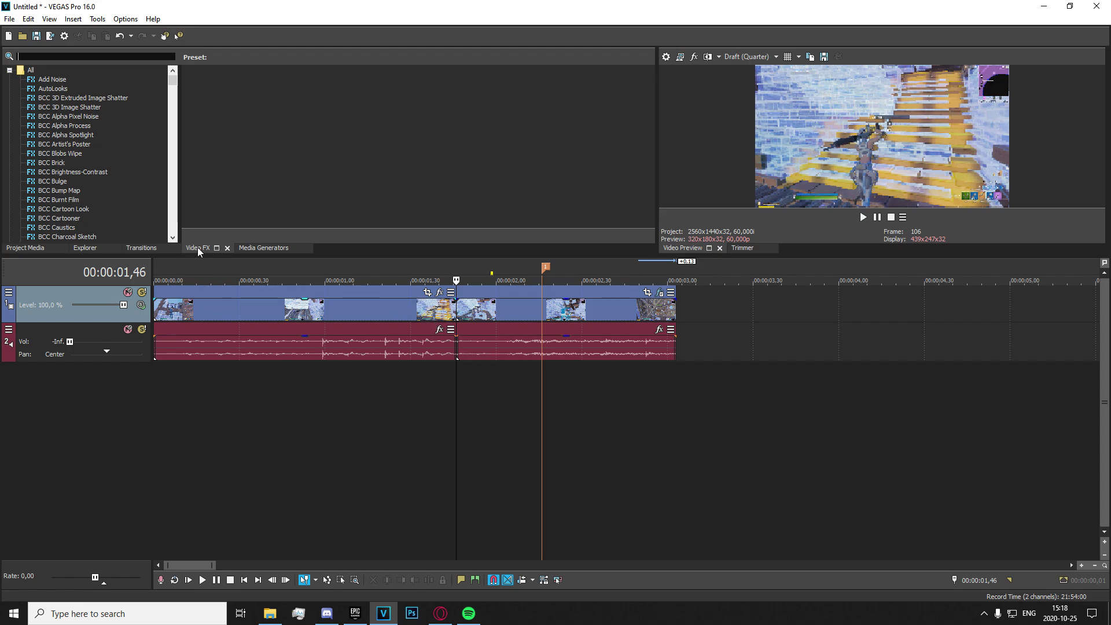
# - Search the video effects for "tritone" and apply the S_TriTone "red" preset to the second segment
pyautogui.write('tritone')
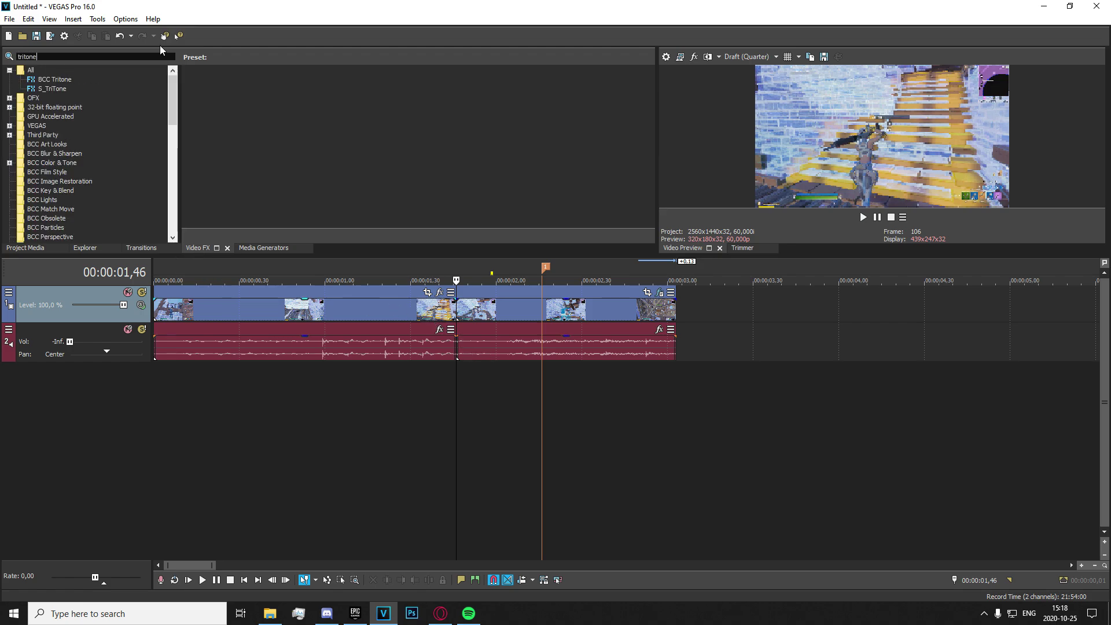
pyautogui.click(55, 89)
pyautogui.moveTo(294, 113); pyautogui.dragTo(521, 302)
pyautogui.click(544, 313)
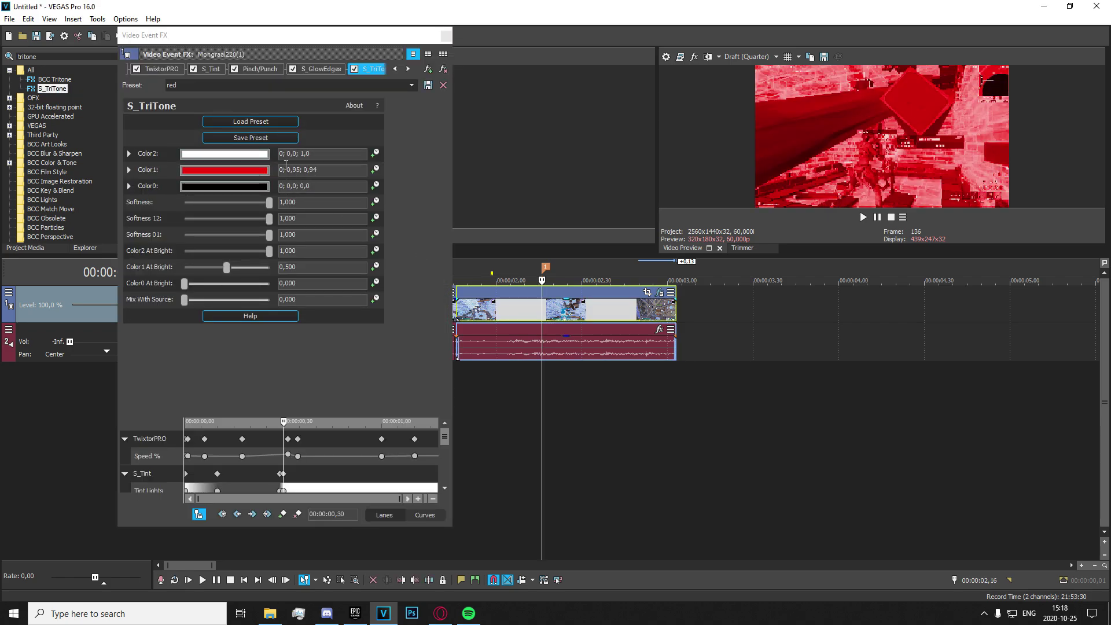
pyautogui.rightClick(296, 184)
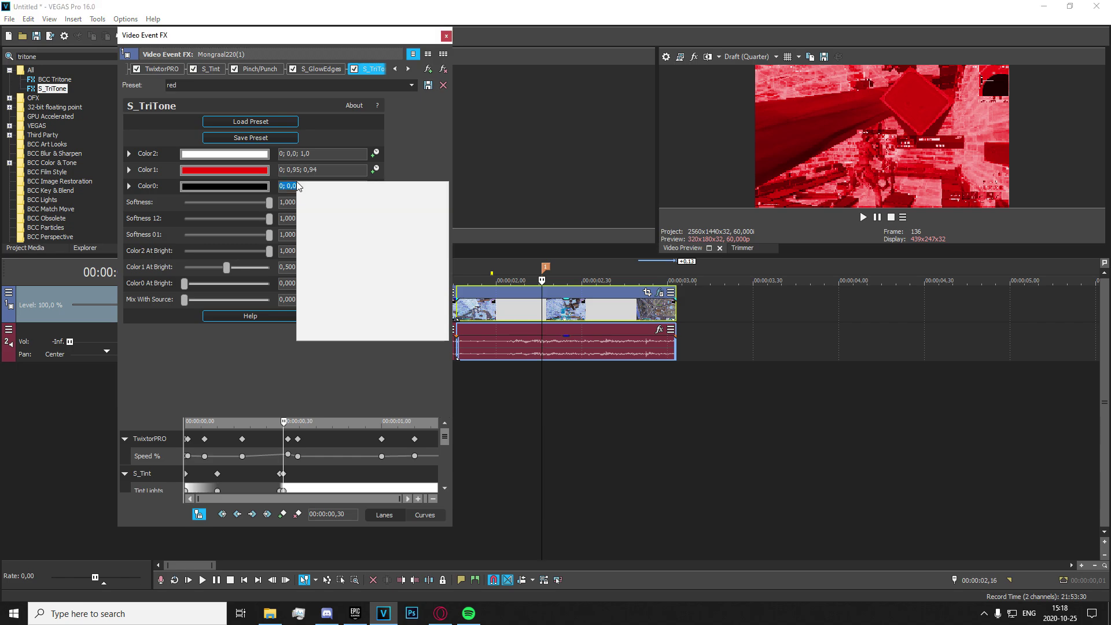
pyautogui.click(341, 392)
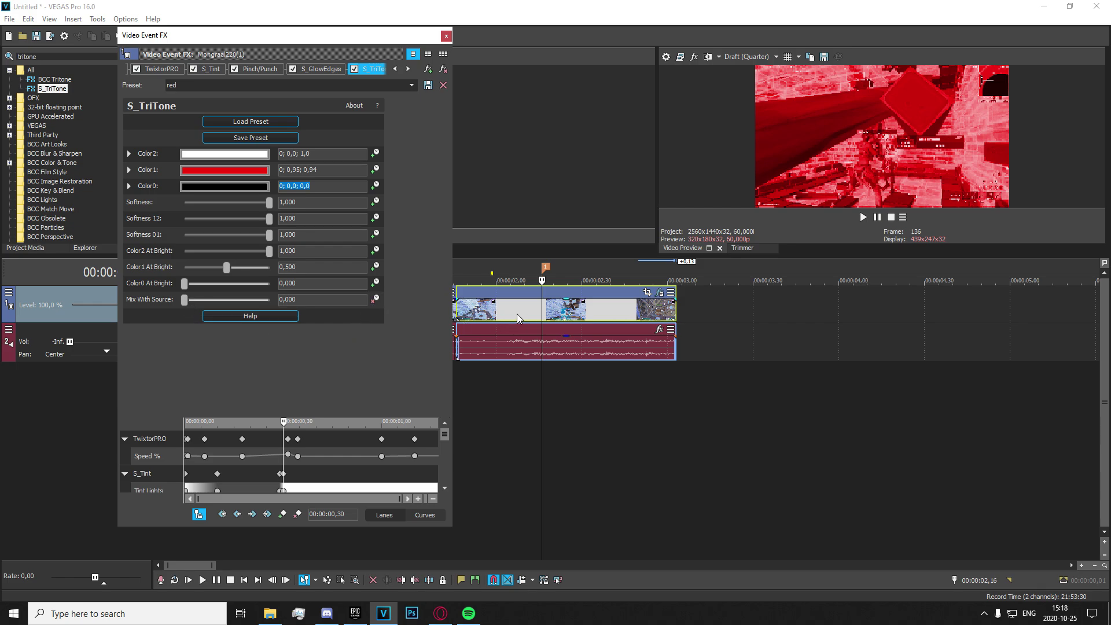
# - Add an S_TriTone Mix With Source keyframe of 0 at the marker
pyautogui.click(533, 314)
pyautogui.scroll(5, 539, 311)
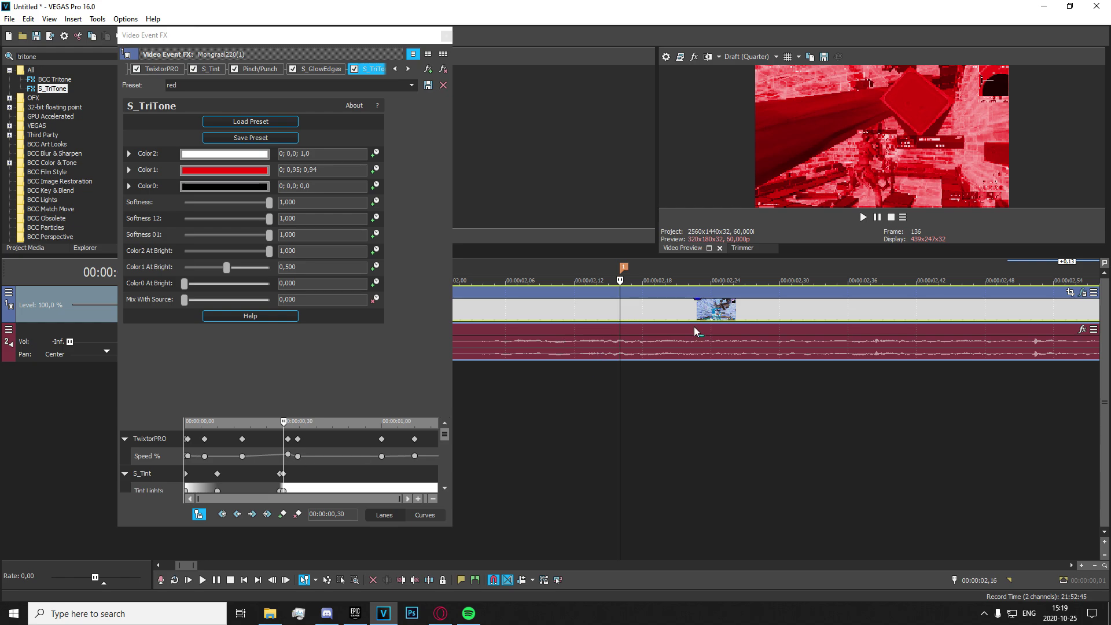
pyautogui.moveTo(444, 434); pyautogui.dragTo(459, 535)
pyautogui.click(282, 514)
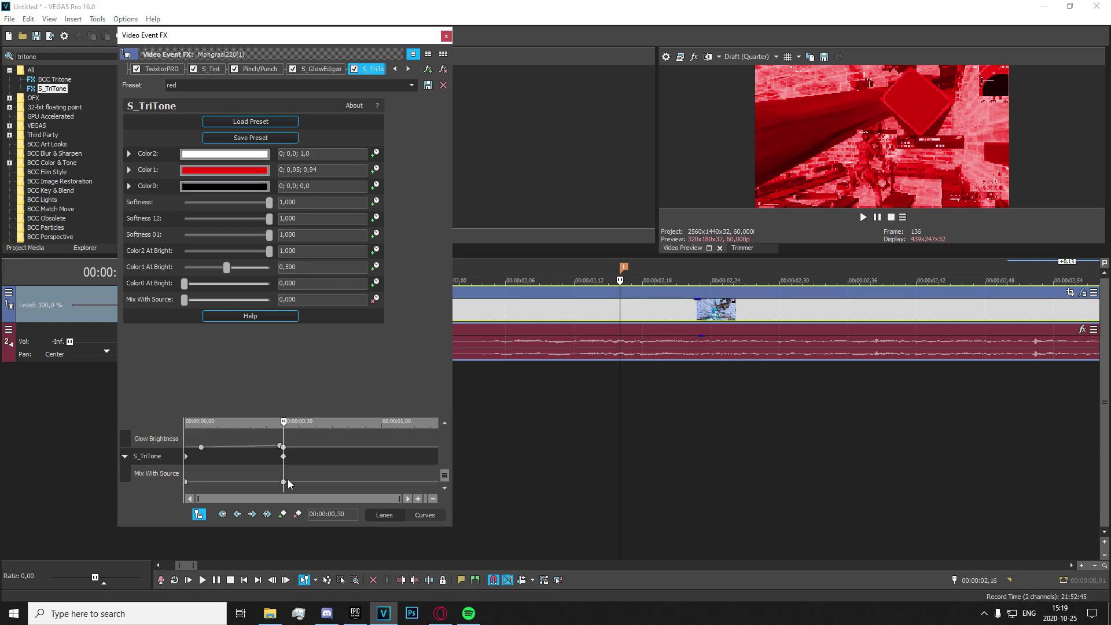
# - Keyframe Mix With Source to 1,000 one frame before the marker and delete its keyframe at the segment start
pyautogui.click(622, 304)
pyautogui.press('Left')
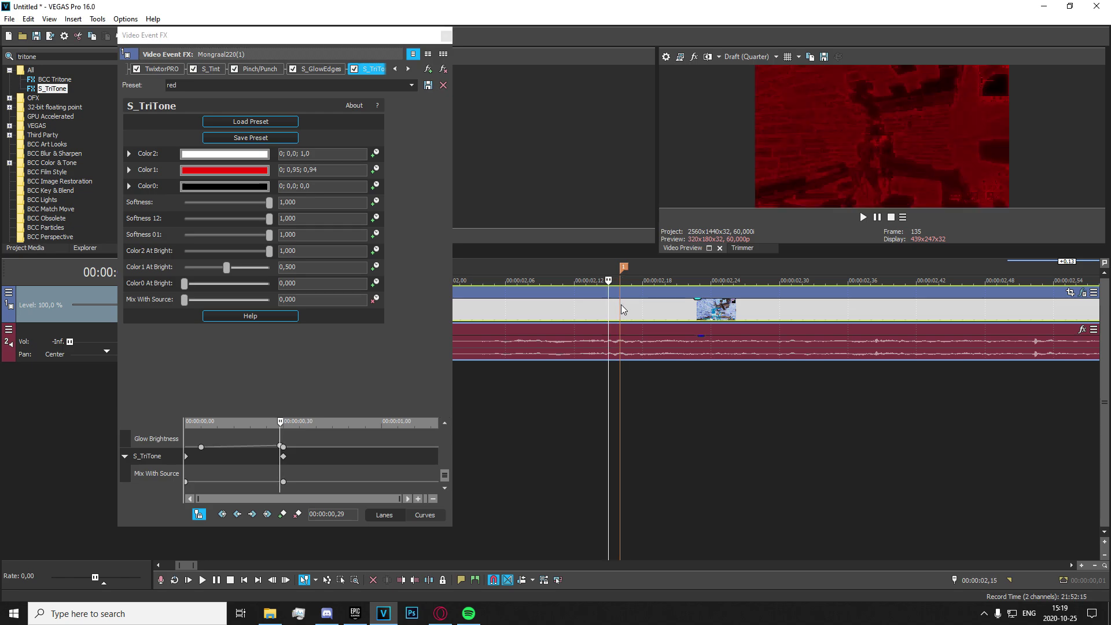
pyautogui.moveTo(186, 300); pyautogui.dragTo(269, 299)
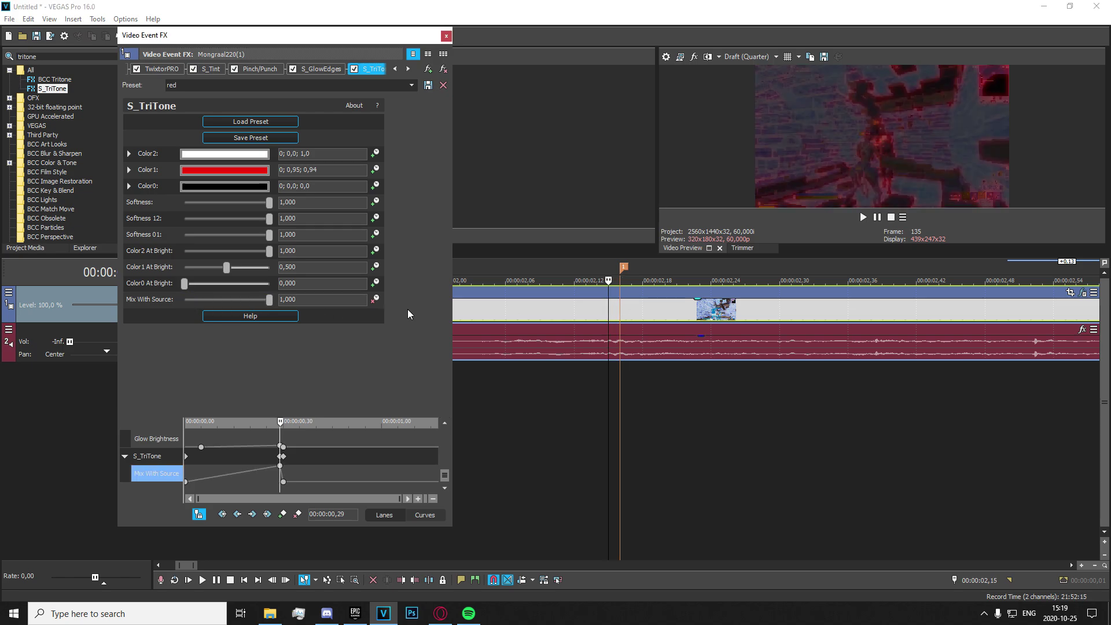
pyautogui.click(185, 483)
pyautogui.press('Delete')
# - Play back the second segment past the marker to review the red tritone
pyautogui.click(248, 484)
pyautogui.press('space')
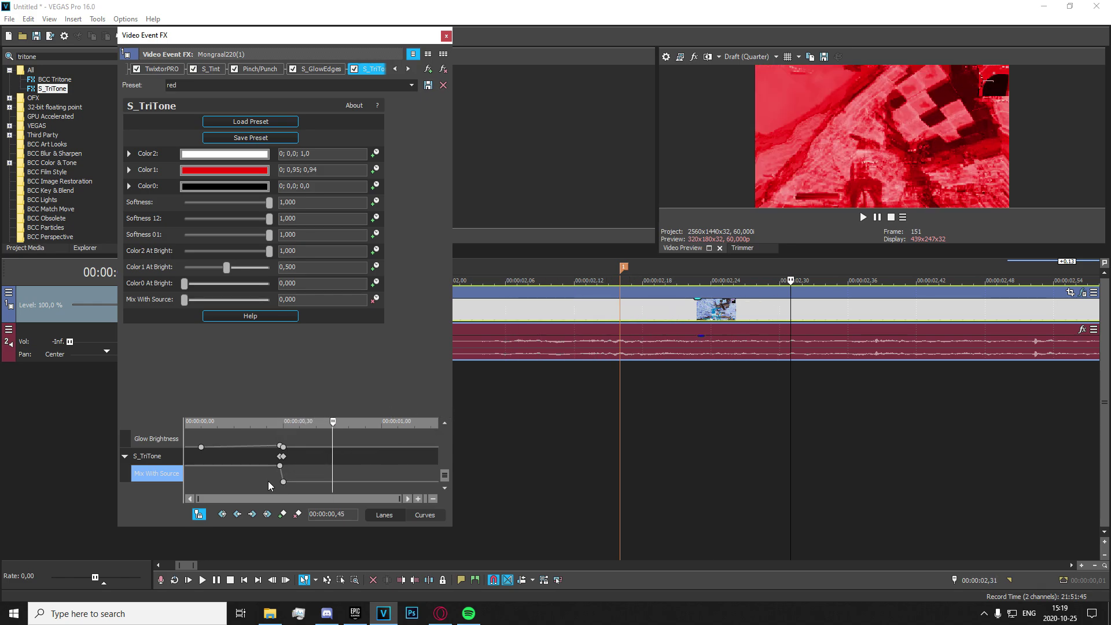
pyautogui.click(865, 318)
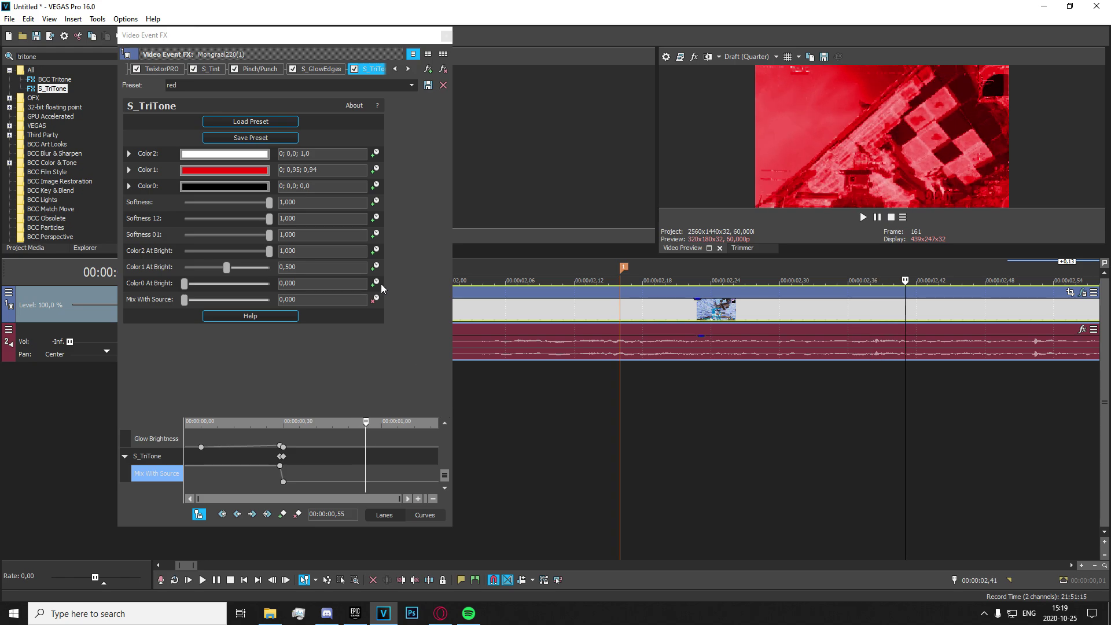
# - Keyframe S_TriTone's Mix With Source to 1,000 at 00:00:00,55 and add a keyframe of 0 at 00:00:00,39
pyautogui.moveTo(185, 301); pyautogui.dragTo(364, 306)
pyautogui.click(575, 405)
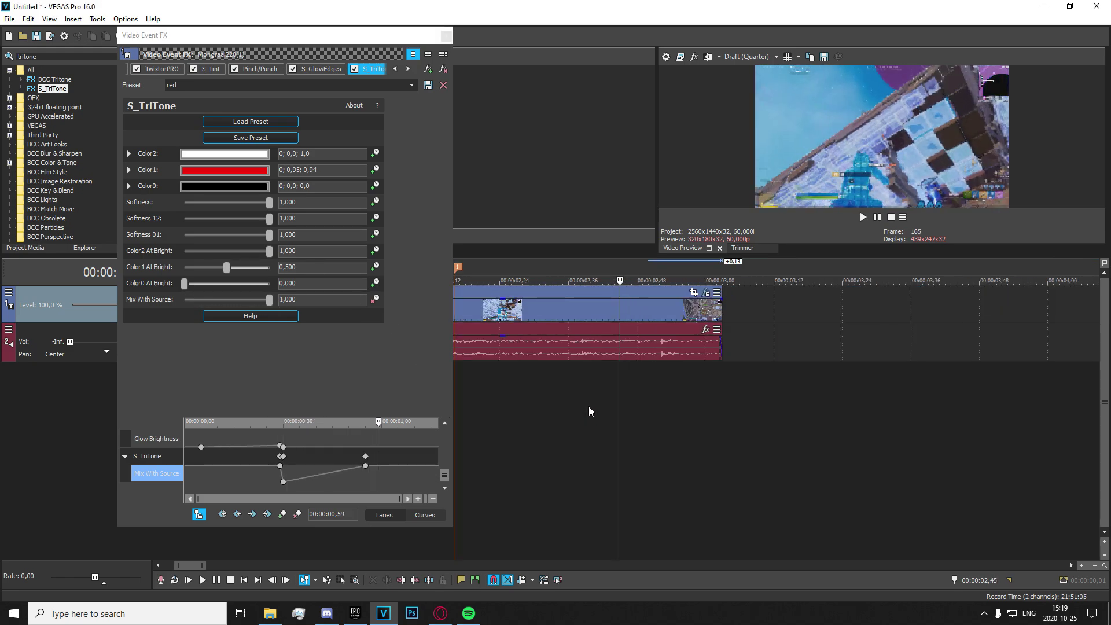
pyautogui.click(283, 482)
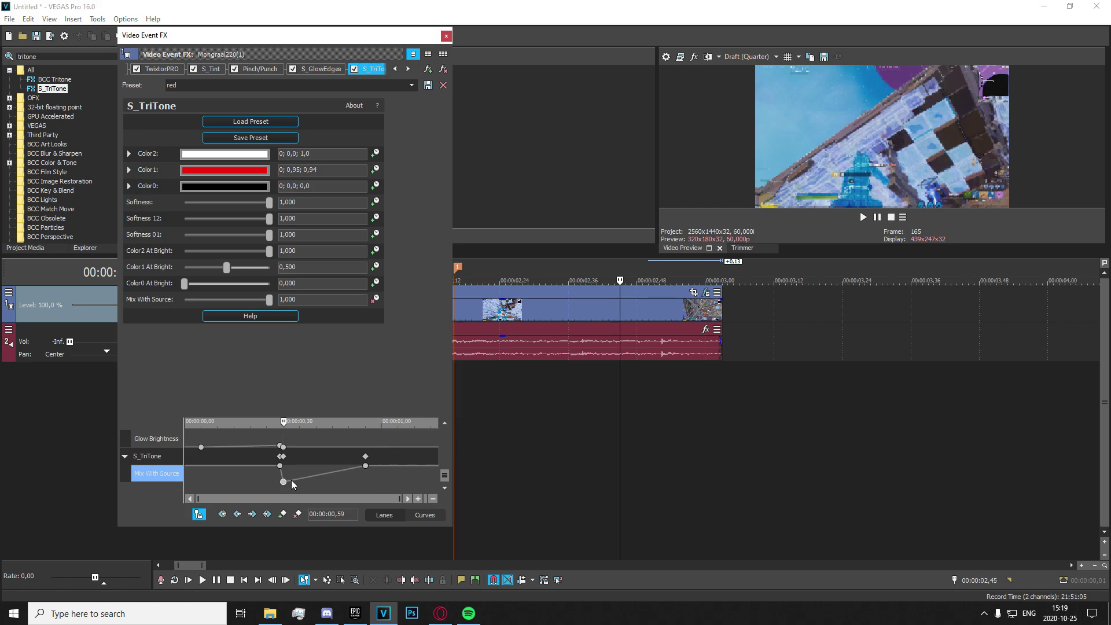
pyautogui.click(304, 478)
pyautogui.doubleClick(312, 476)
pyautogui.moveTo(312, 476); pyautogui.dragTo(313, 483)
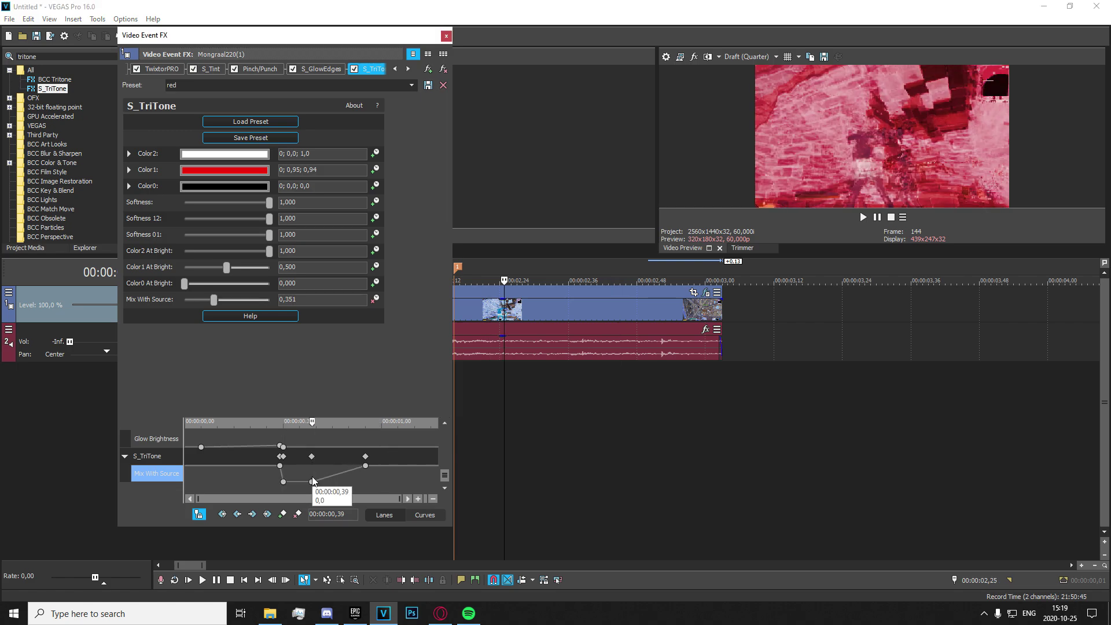
# - Step frame by frame from before the marker through the red tritone fade to review it, and close the event effects window
pyautogui.scroll(-2, 536, 381)
pyautogui.click(519, 390)
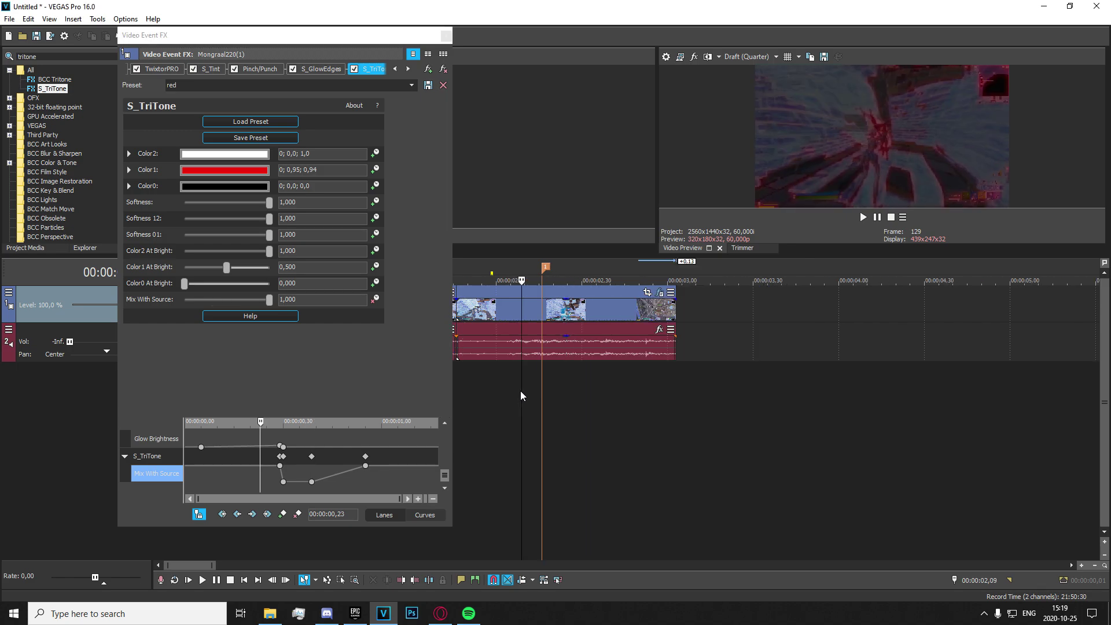
pyautogui.scroll(2, 519, 391)
pyautogui.press('Right')
pyautogui.press('Right')
pyautogui.press('Right')
pyautogui.press('Right')
pyautogui.press('Right')
pyautogui.press('Right')
pyautogui.press('Right')
pyautogui.press('Right')
pyautogui.press('Right')
pyautogui.press('Right')
pyautogui.press('Right')
pyautogui.press('Right')
pyautogui.press('Right')
pyautogui.press('Right')
pyautogui.press('Right')
pyautogui.press('Right')
pyautogui.press('Right')
pyautogui.press('Right')
pyautogui.press('Right')
pyautogui.press('Right')
pyautogui.press('Right')
pyautogui.press('Right')
pyautogui.press('Right')
pyautogui.press('Right')
pyautogui.press('Right')
pyautogui.press('Right')
pyautogui.press('Right')
pyautogui.press('Right')
pyautogui.press('Right')
pyautogui.press('Right')
pyautogui.press('Right')
pyautogui.press('Right')
pyautogui.press('Right')
pyautogui.press('Right')
pyautogui.press('Right')
pyautogui.press('Right')
pyautogui.press('Right')
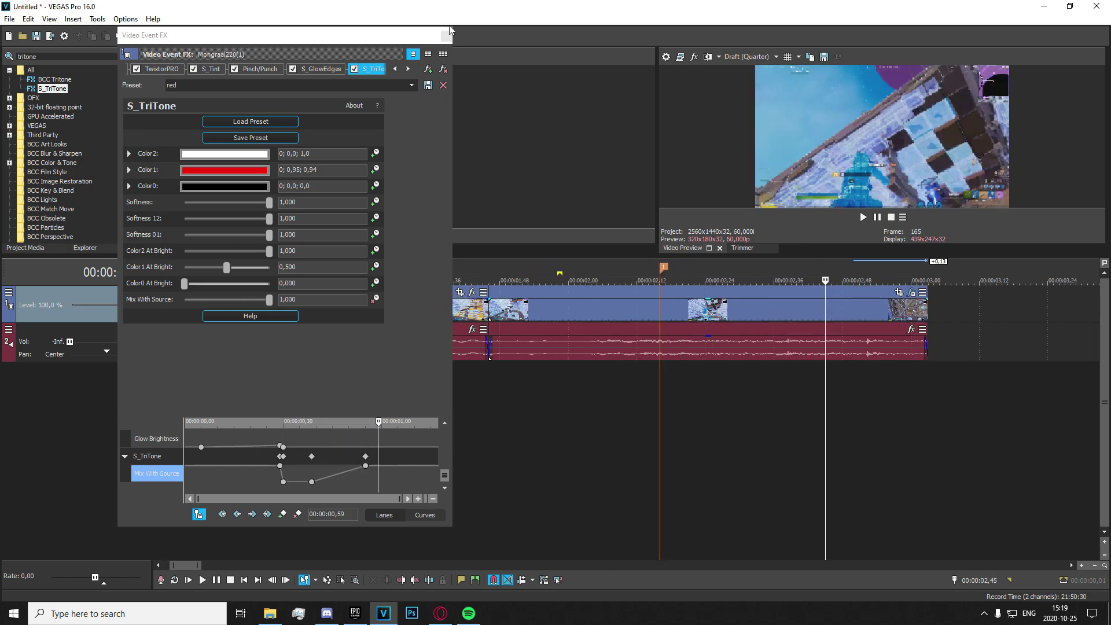
pyautogui.click(446, 35)
# - Play back both segments across the marker to review the complete kill effect
pyautogui.scroll(1, 669, 424)
pyautogui.scroll(-2, 669, 424)
pyautogui.press('space')
pyautogui.scroll(-3, 596, 441)
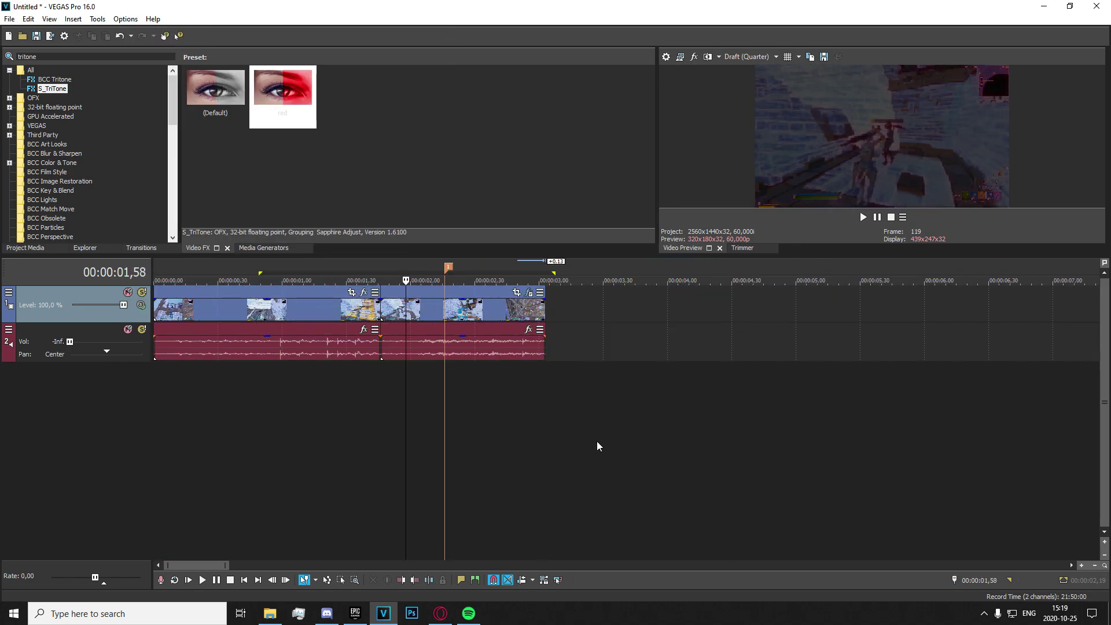
pyautogui.press('space')
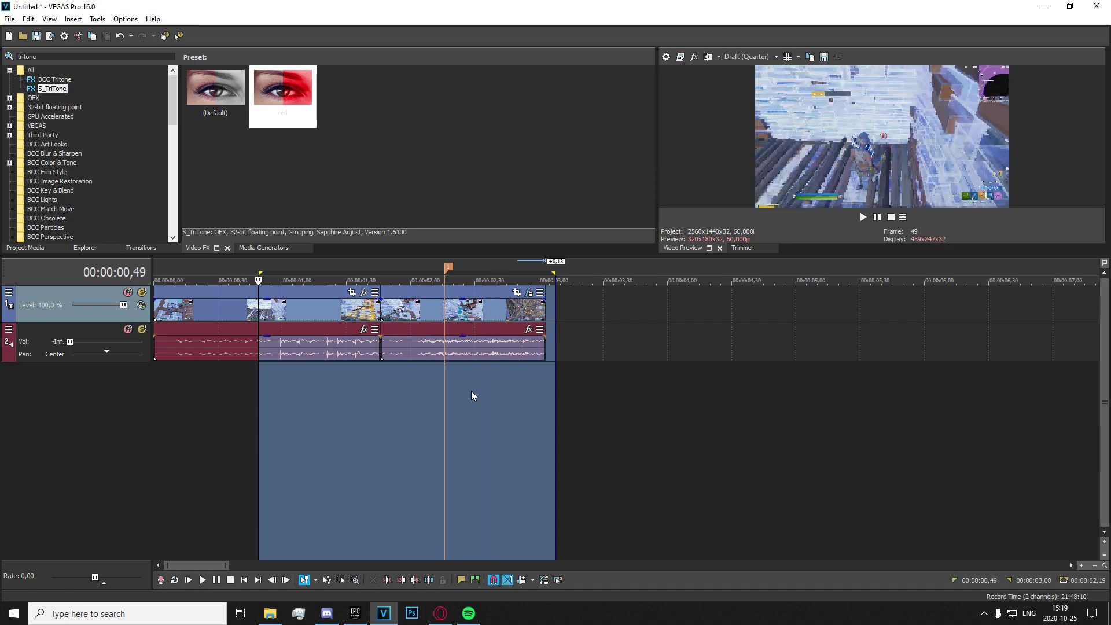
pyautogui.click(436, 384)
pyautogui.press('space')
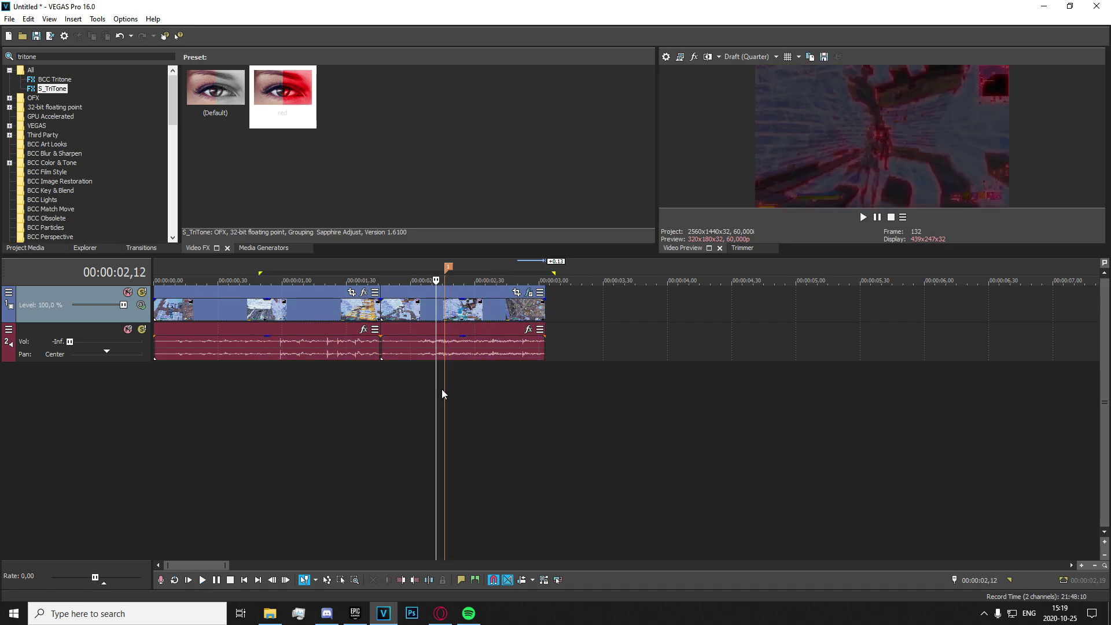